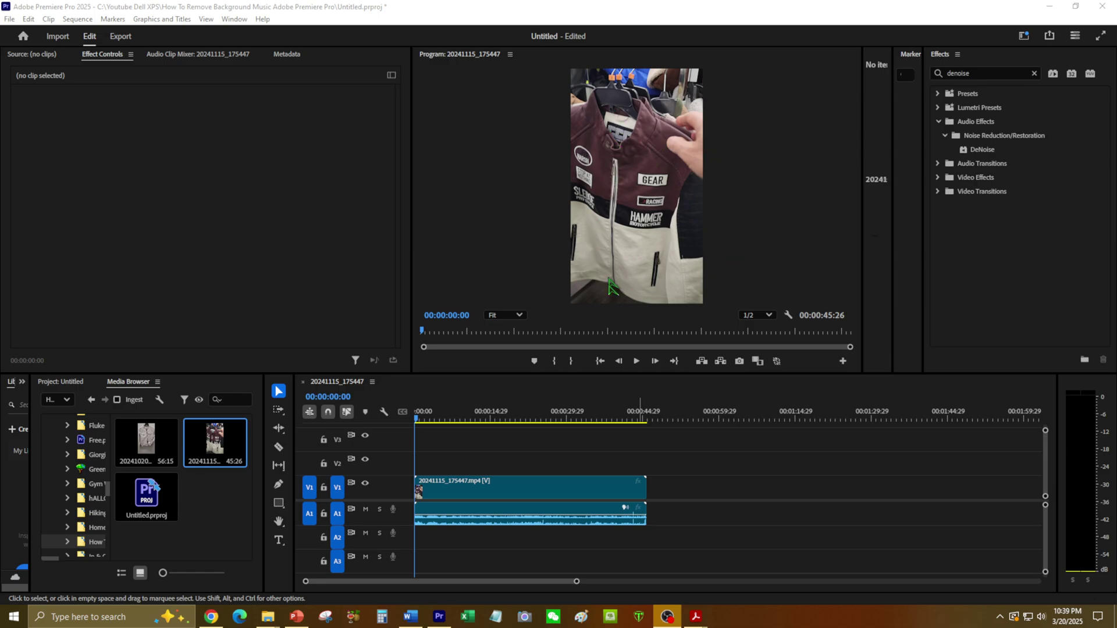
# Preview the clip's audio, then open Essential Sound and load the clip's Dialogue settings
pyautogui.click(637, 361)
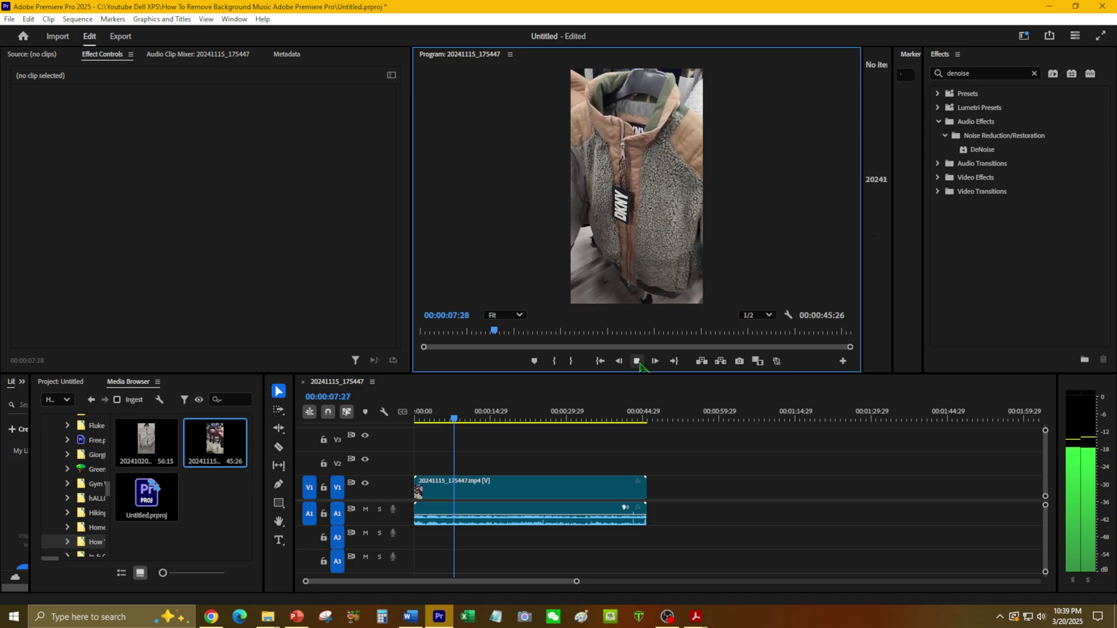
pyautogui.click(637, 361)
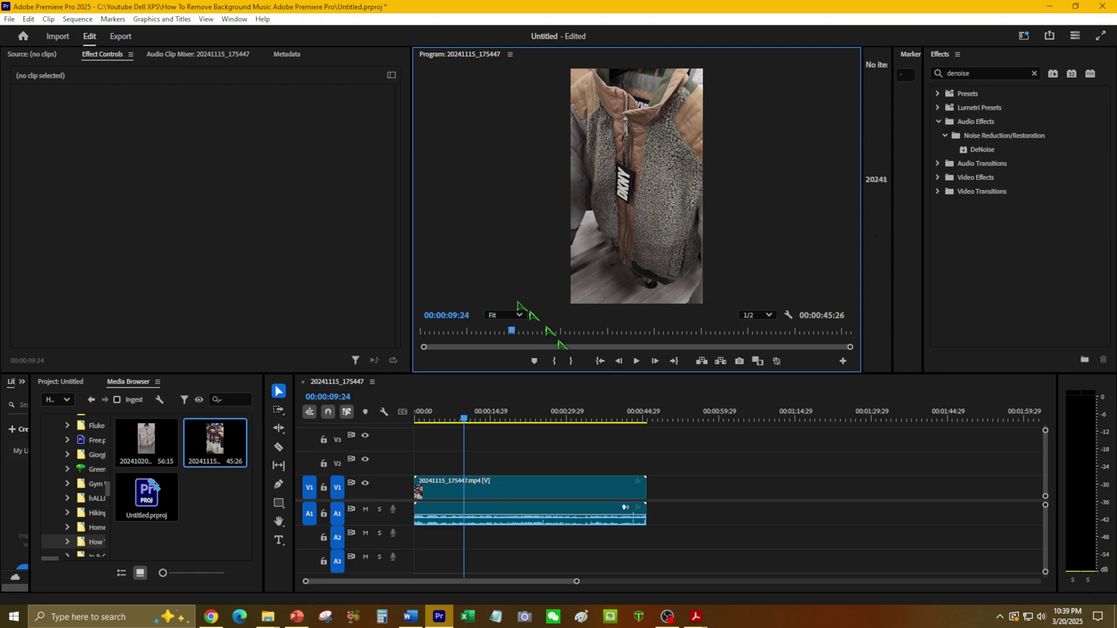
pyautogui.click(235, 20)
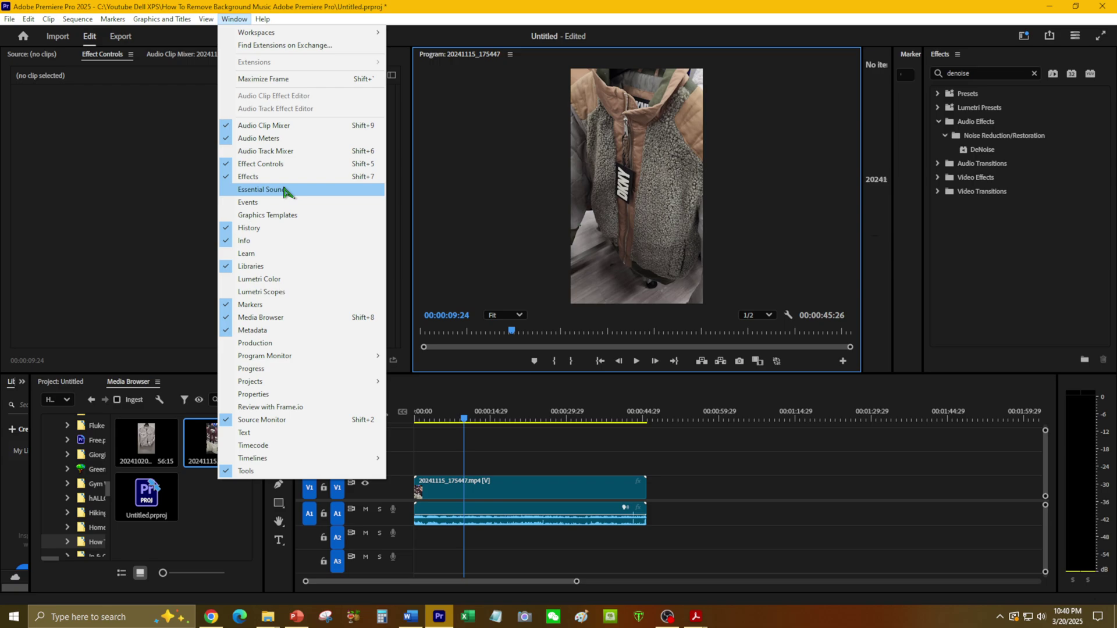
pyautogui.click(261, 189)
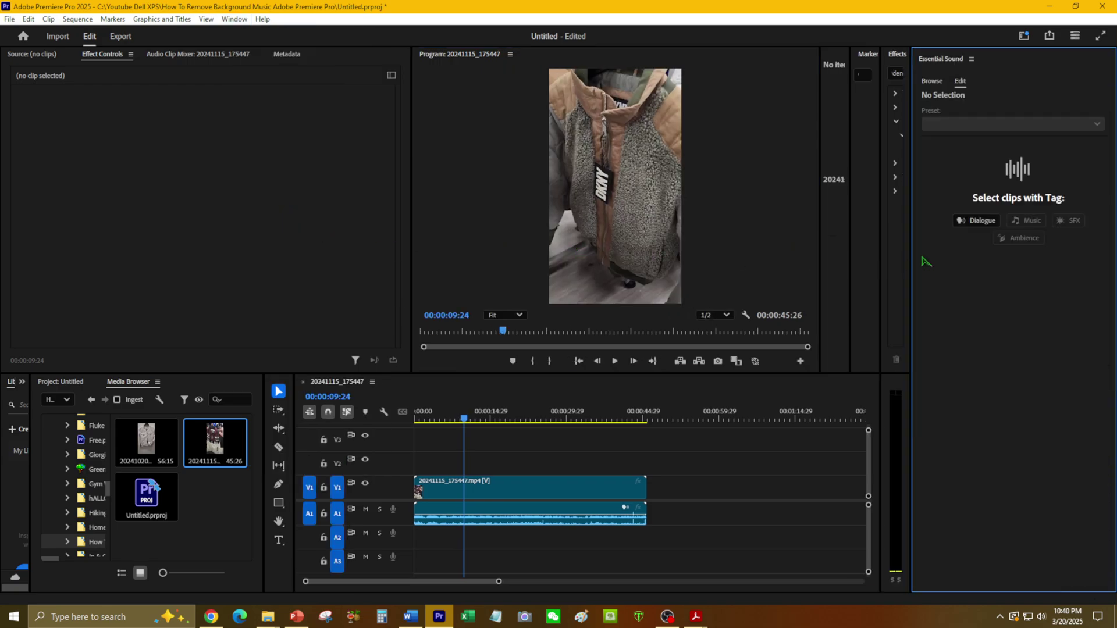
pyautogui.click(519, 488)
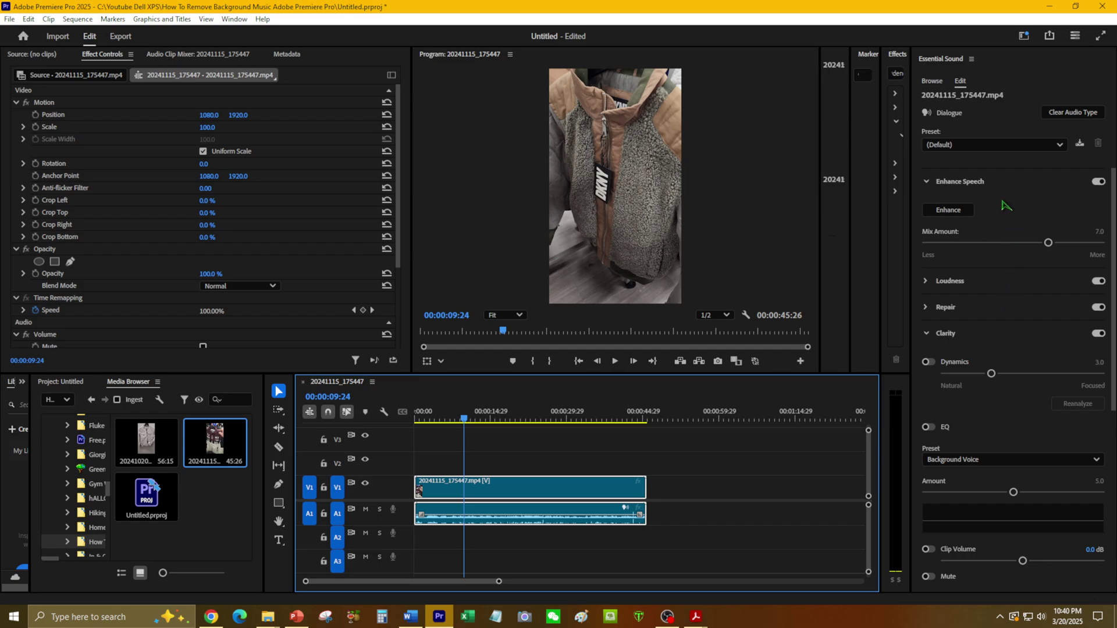
# Expand the Repair section in Essential Sound and play the clip from the start
pyautogui.scroll(-1, 1007, 207)
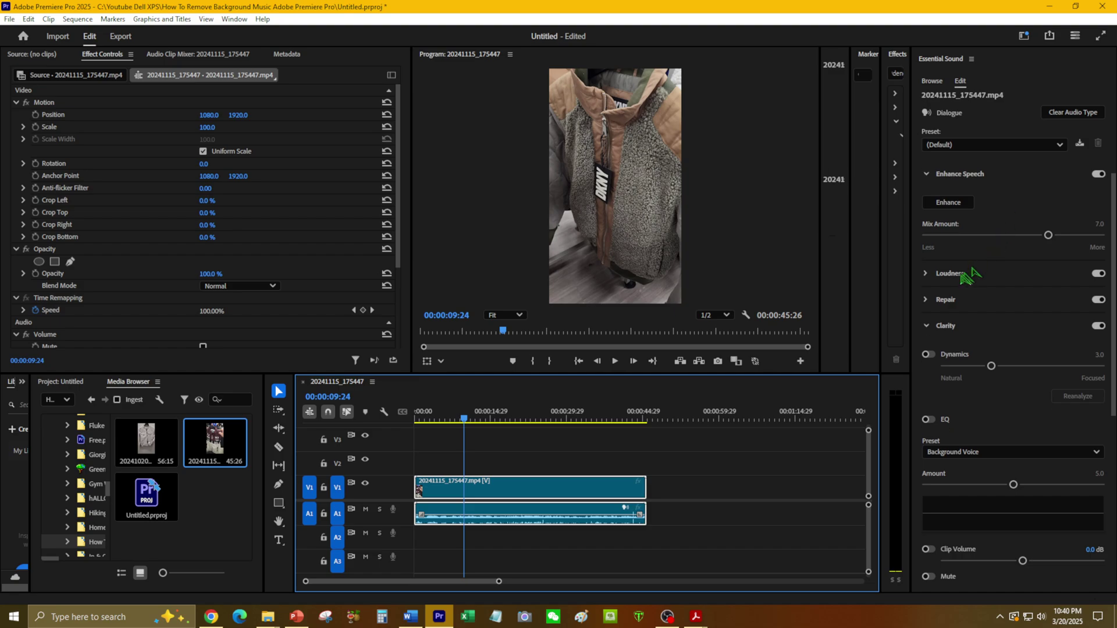
pyautogui.click(925, 301)
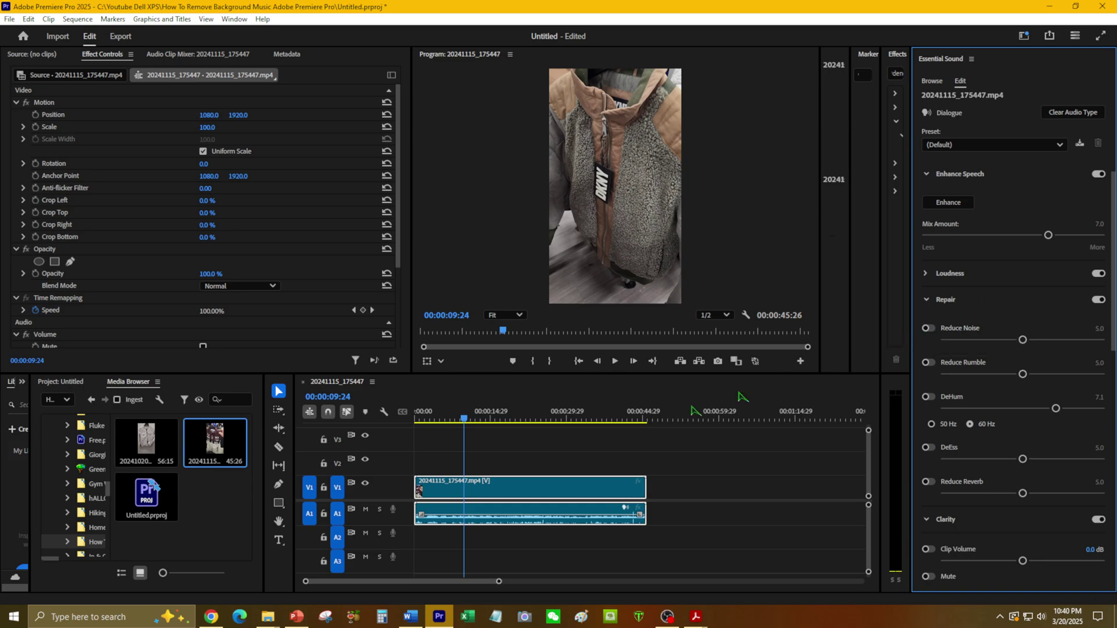
pyautogui.click(423, 419)
pyautogui.moveTo(423, 419); pyautogui.dragTo(416, 419)
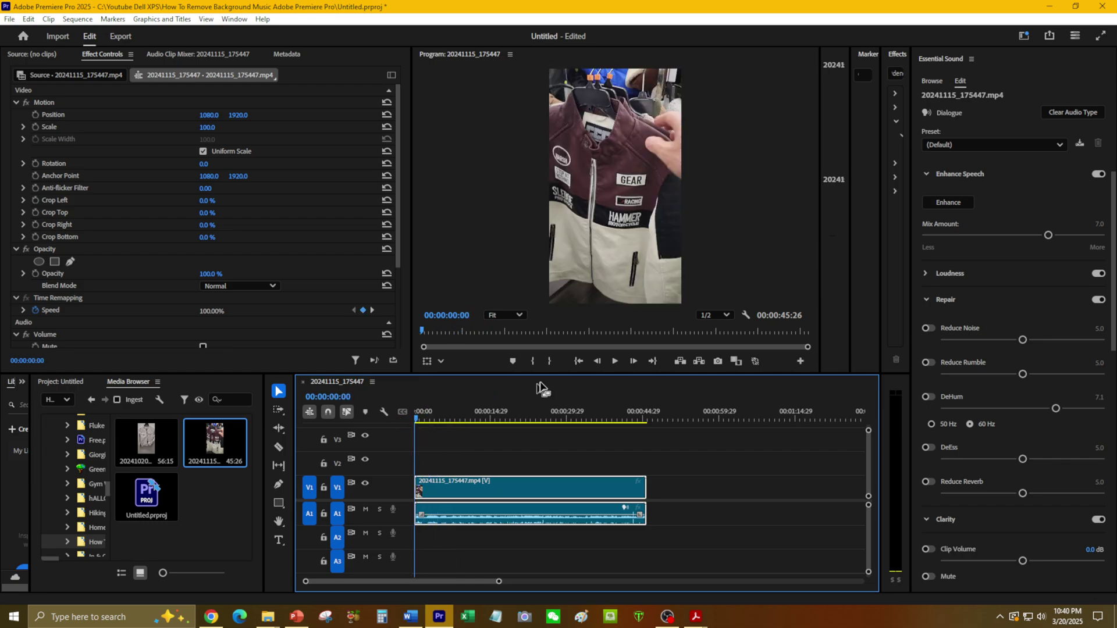
pyautogui.click(616, 361)
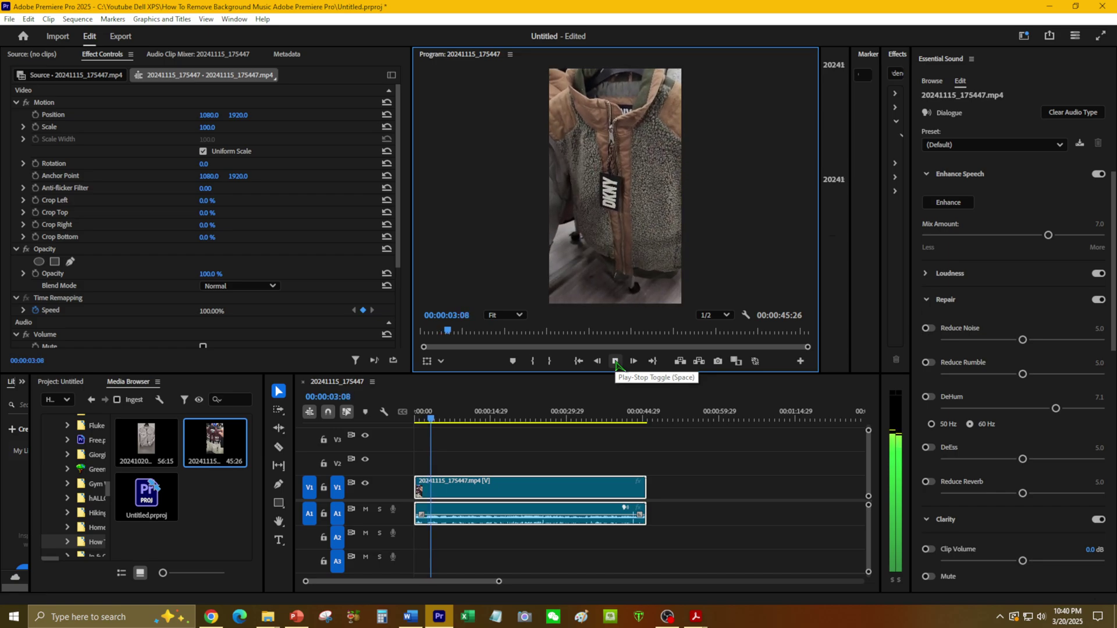
# Enable Reduce Noise and preview the clip from the start
pyautogui.click(616, 361)
pyautogui.click(928, 329)
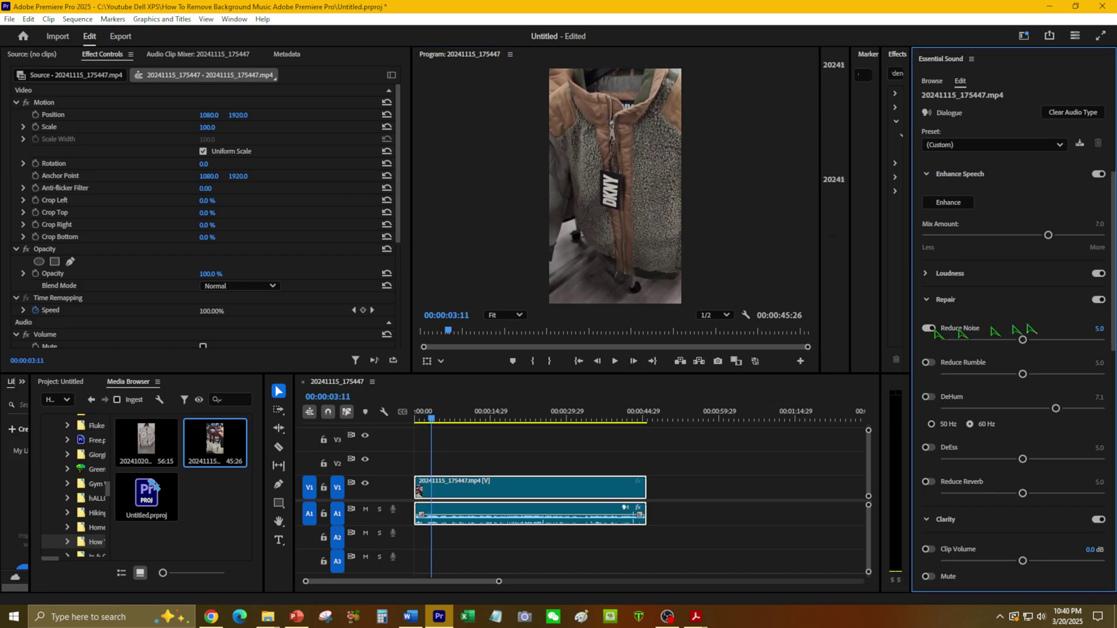
pyautogui.click(437, 419)
pyautogui.press('Home')
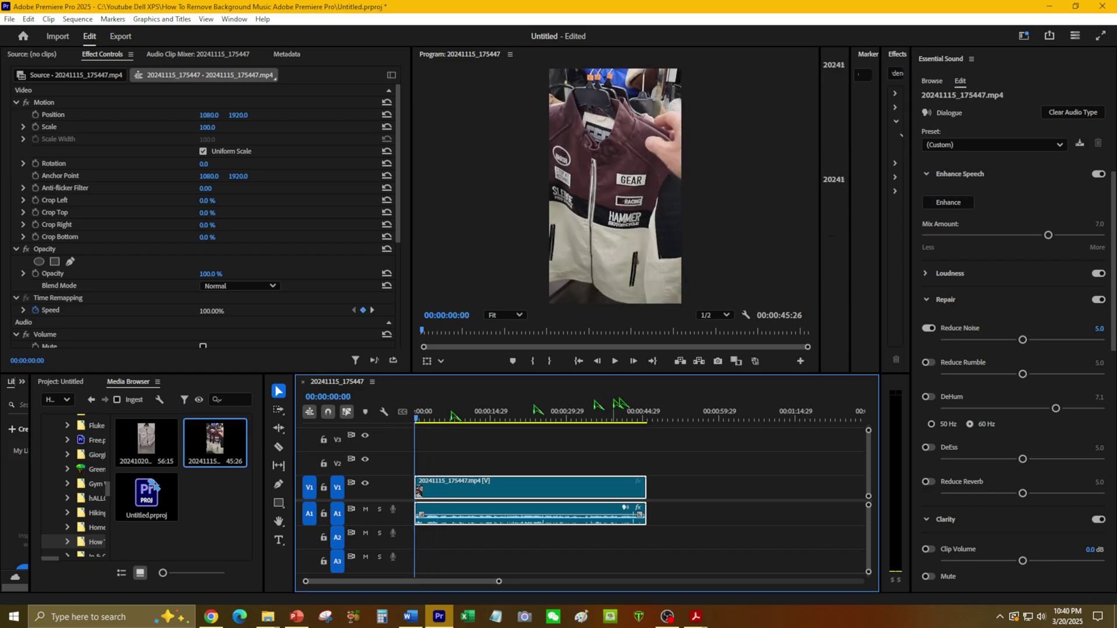
pyautogui.click(616, 361)
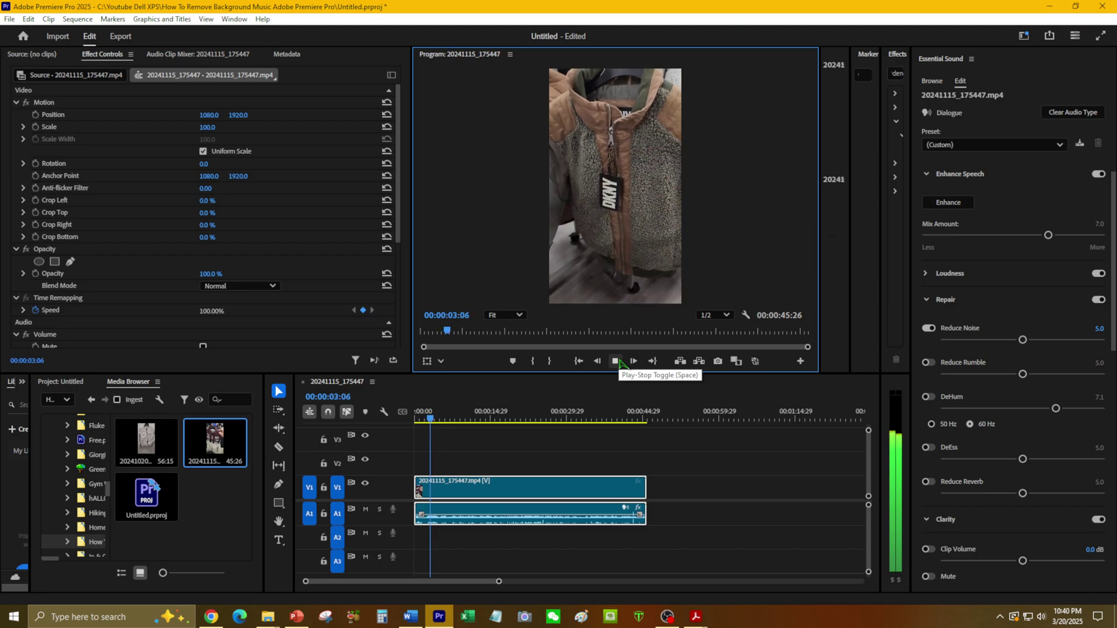
pyautogui.click(617, 362)
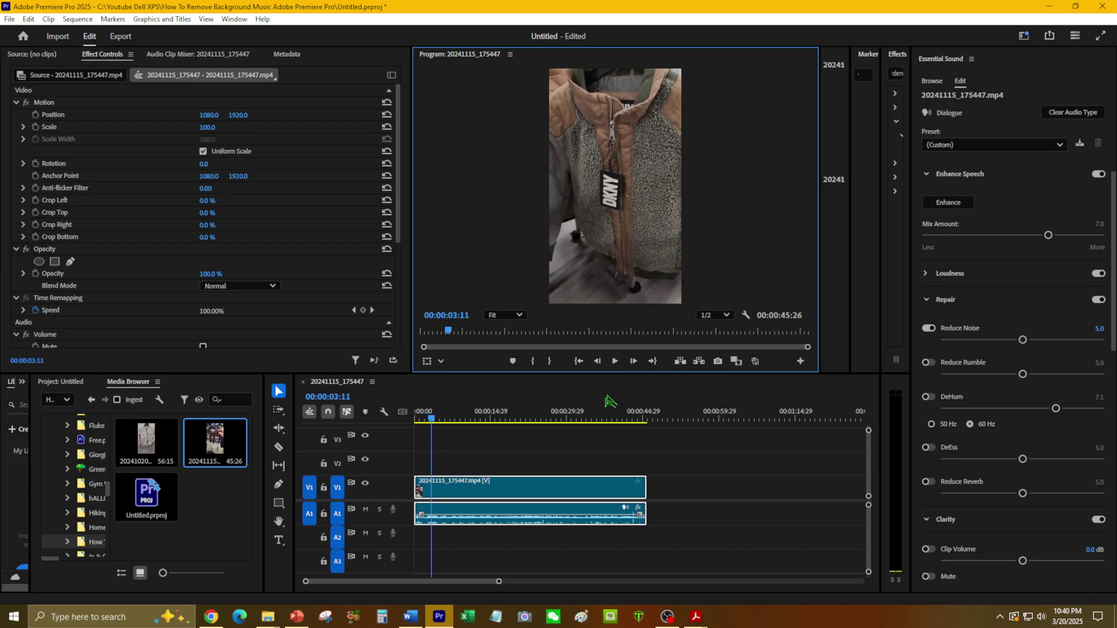
# Raise the Reduce Noise slider step by step to its maximum 10.0, replaying to check
pyautogui.click(1023, 340)
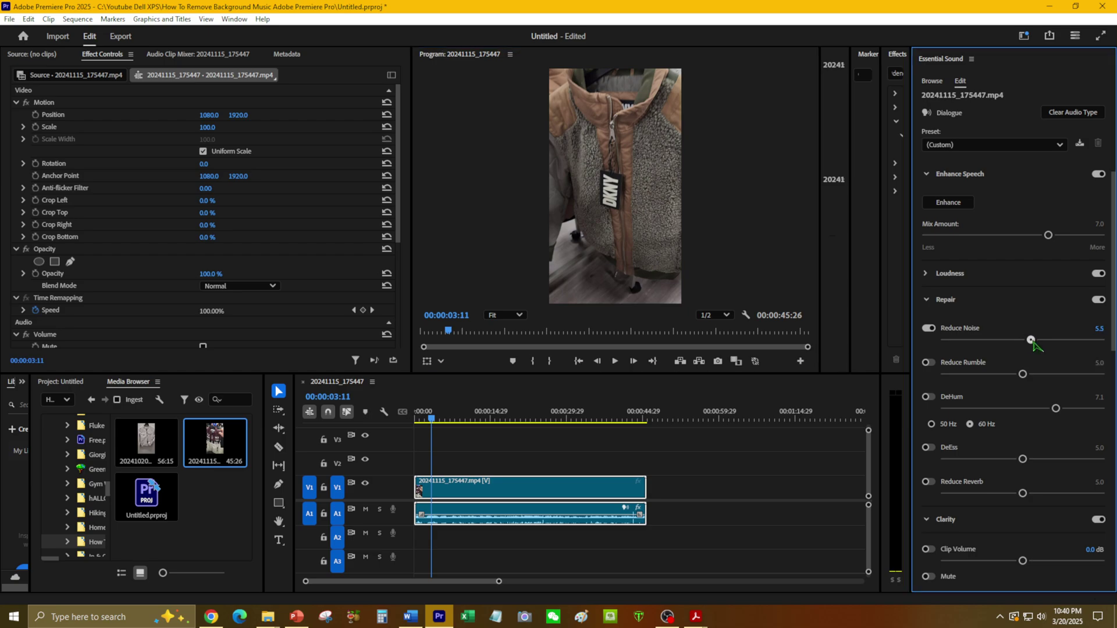
pyautogui.moveTo(1033, 344); pyautogui.dragTo(1061, 343)
pyautogui.moveTo(436, 422); pyautogui.dragTo(419, 420)
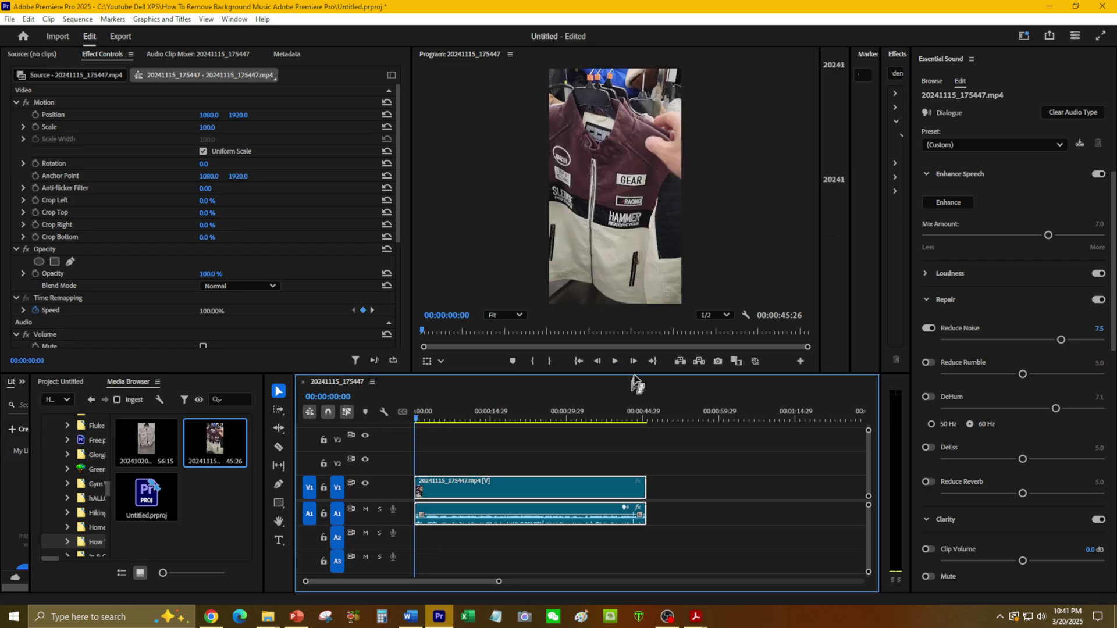
pyautogui.click(616, 361)
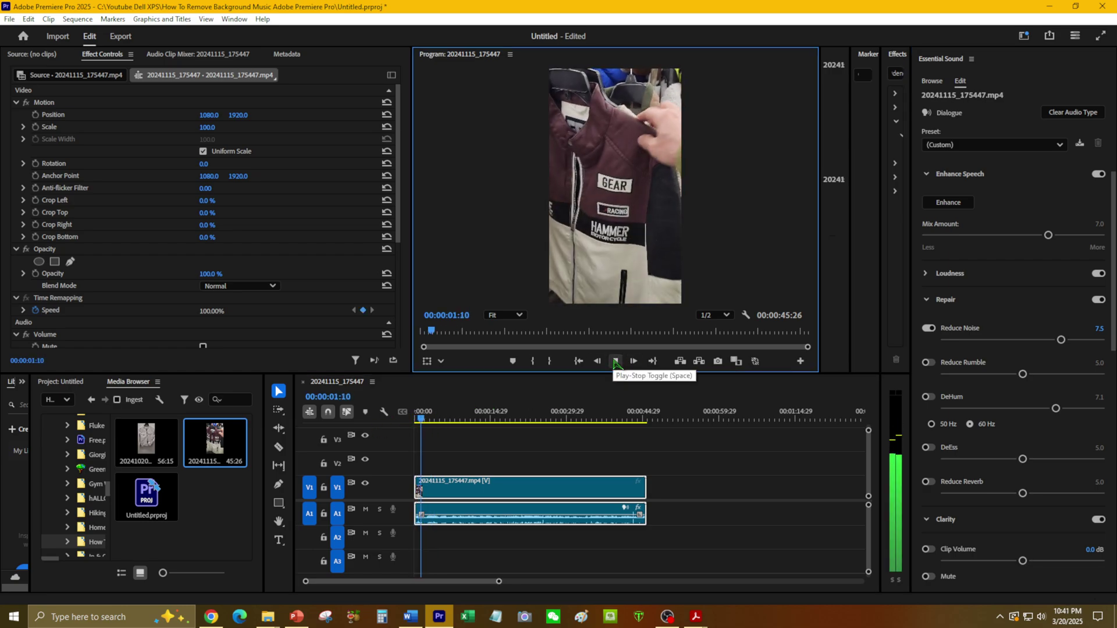
pyautogui.moveTo(1062, 340); pyautogui.dragTo(1100, 341)
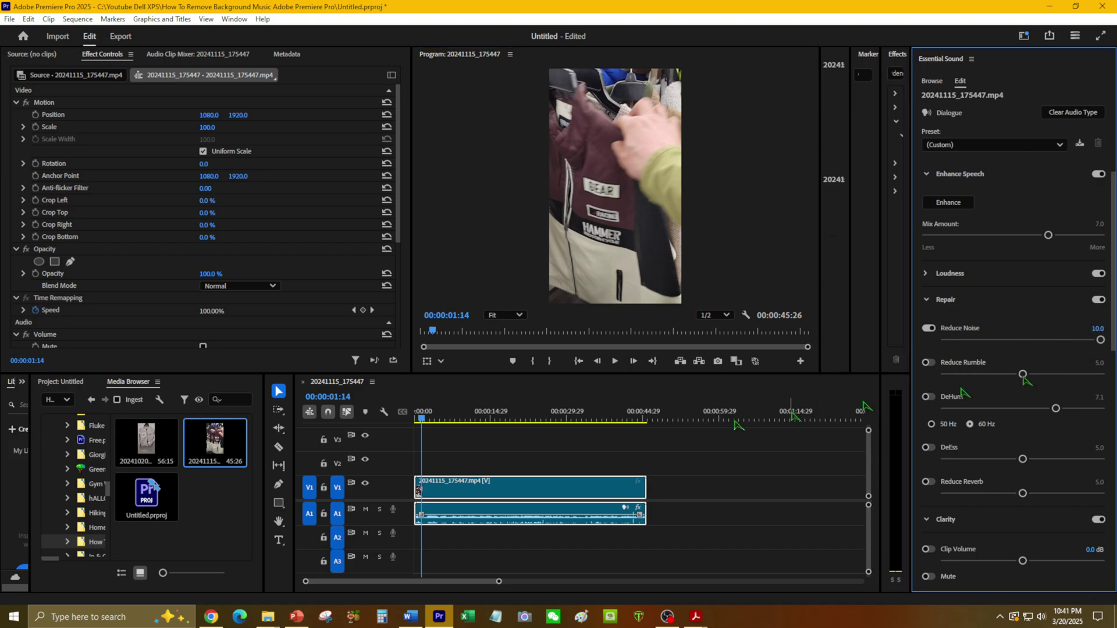
pyautogui.moveTo(421, 418); pyautogui.dragTo(415, 418)
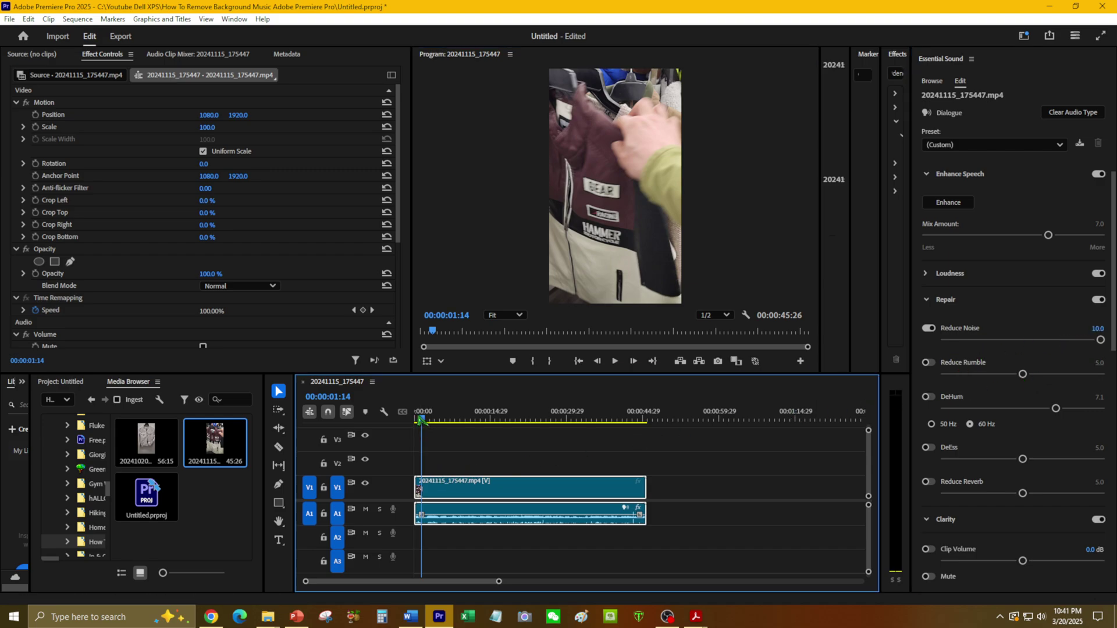
pyautogui.click(614, 361)
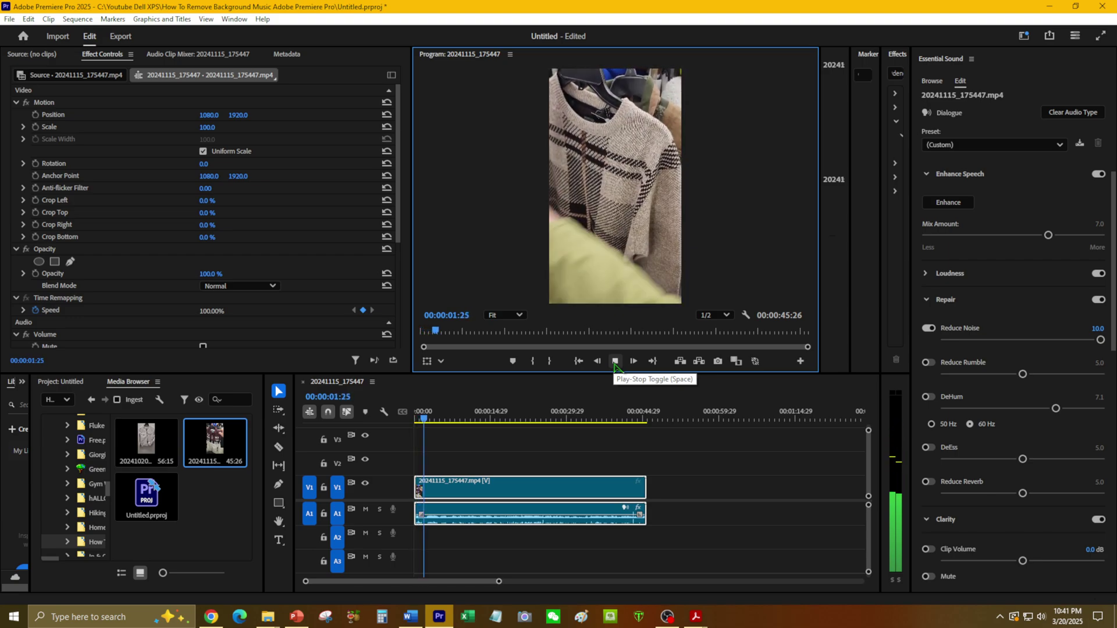
pyautogui.click(615, 362)
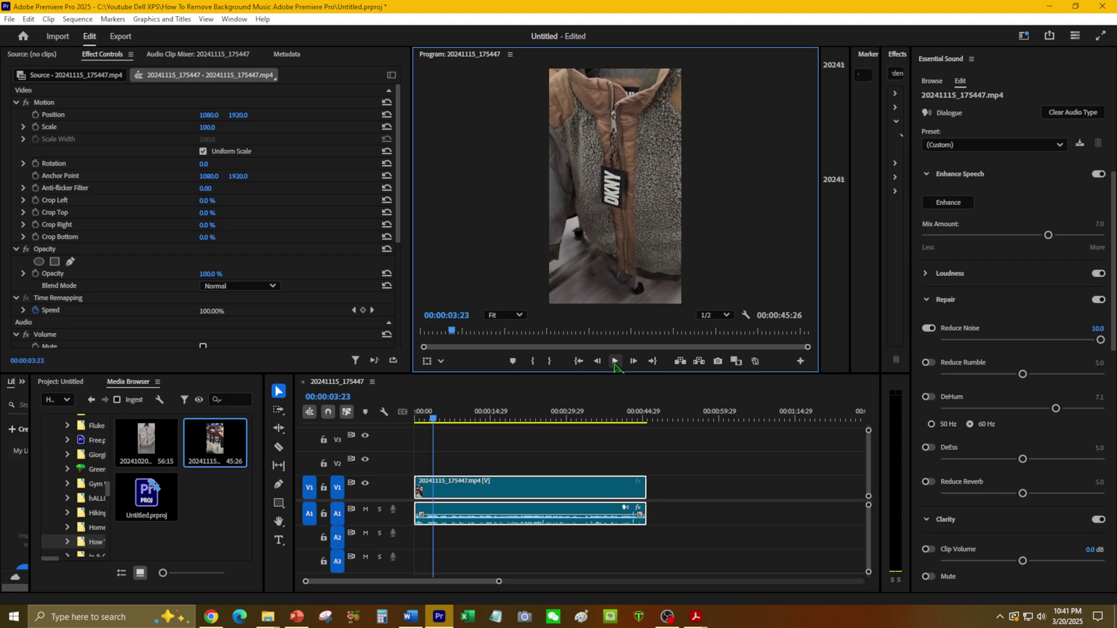
# Turn Reduce Noise off and replay the clip from the start to compare
pyautogui.click(928, 328)
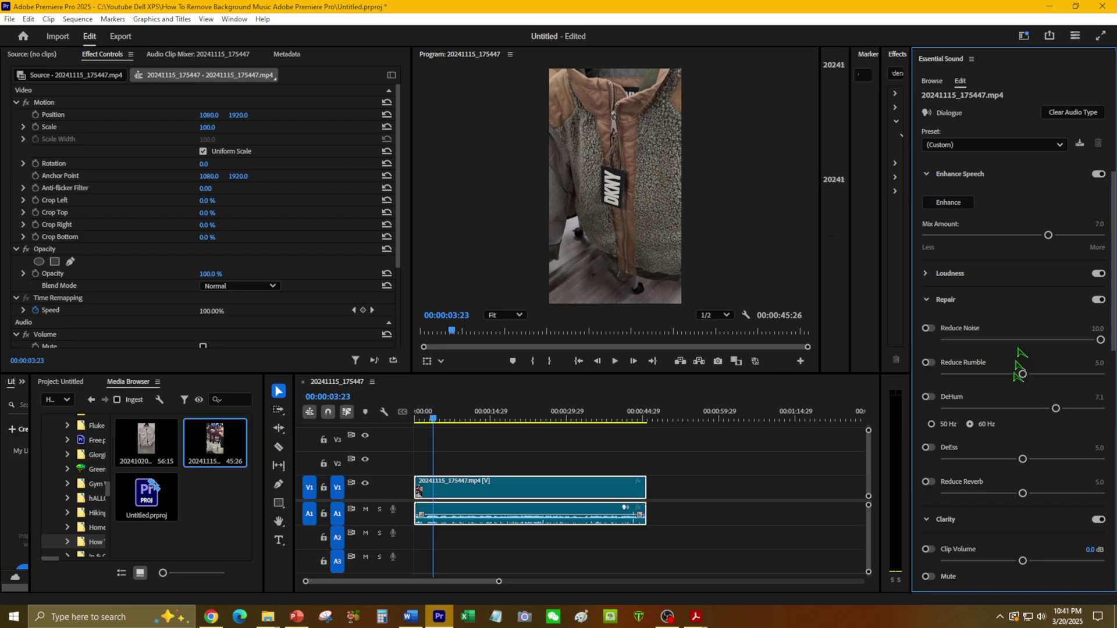
pyautogui.click(447, 423)
pyautogui.press('Home')
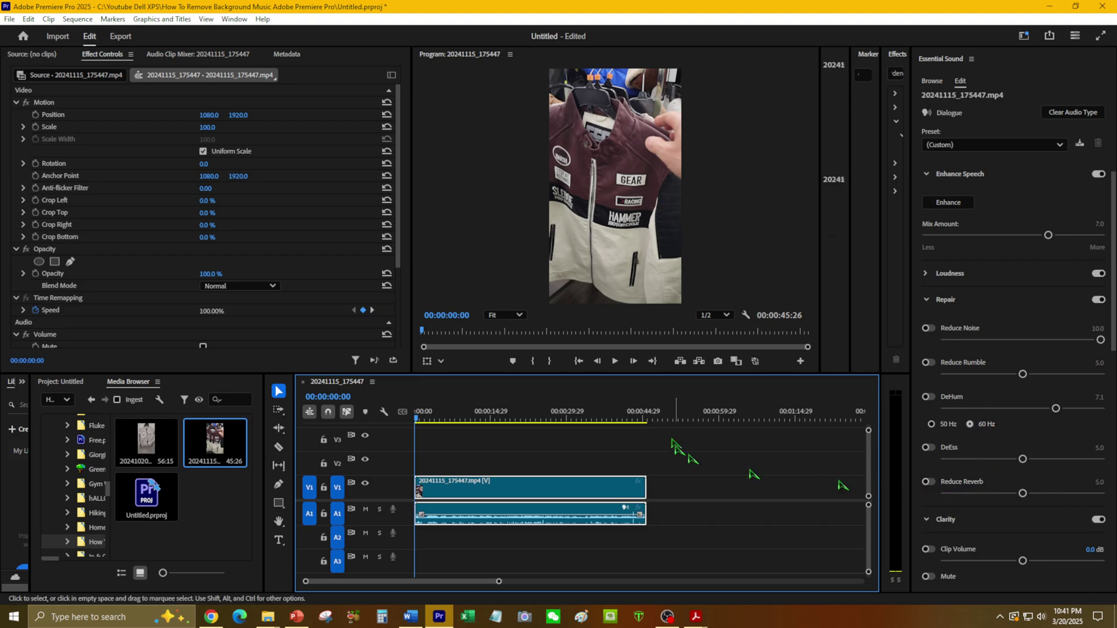
pyautogui.click(616, 362)
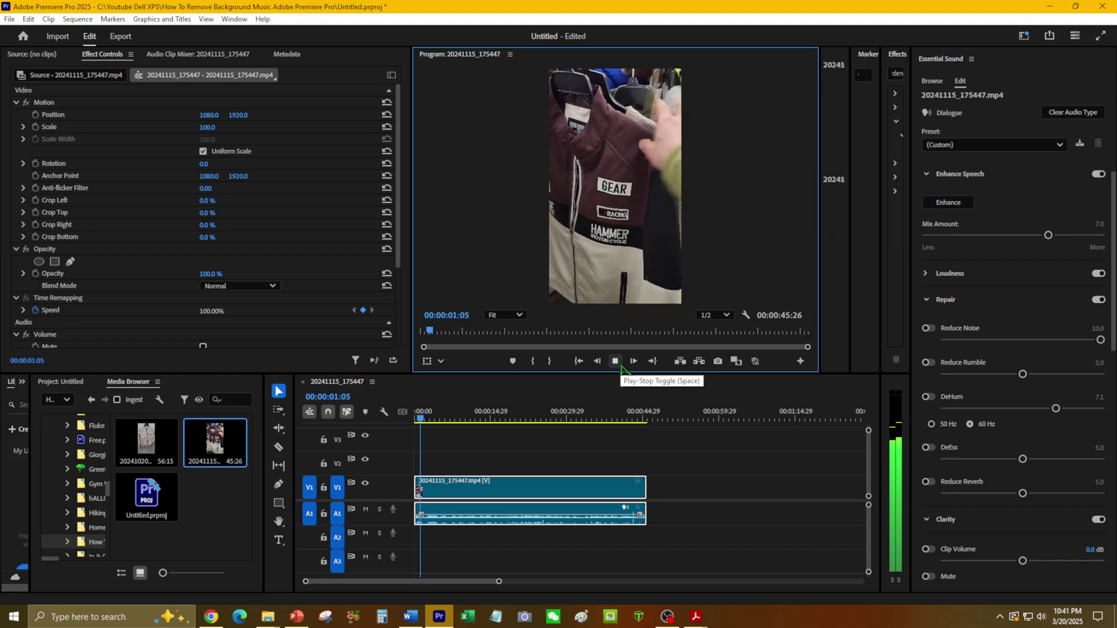
pyautogui.press('space')
pyautogui.moveTo(440, 425); pyautogui.dragTo(416, 419)
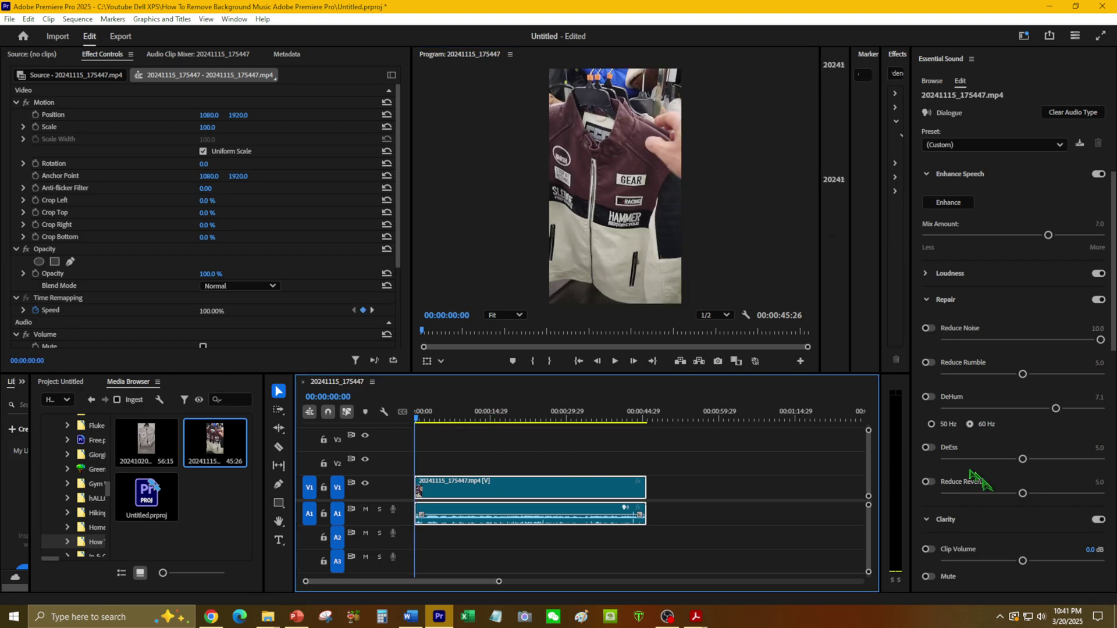
# Enable Reduce Reverb, raise it to 10.0, and replay the clip to hear it
pyautogui.click(928, 482)
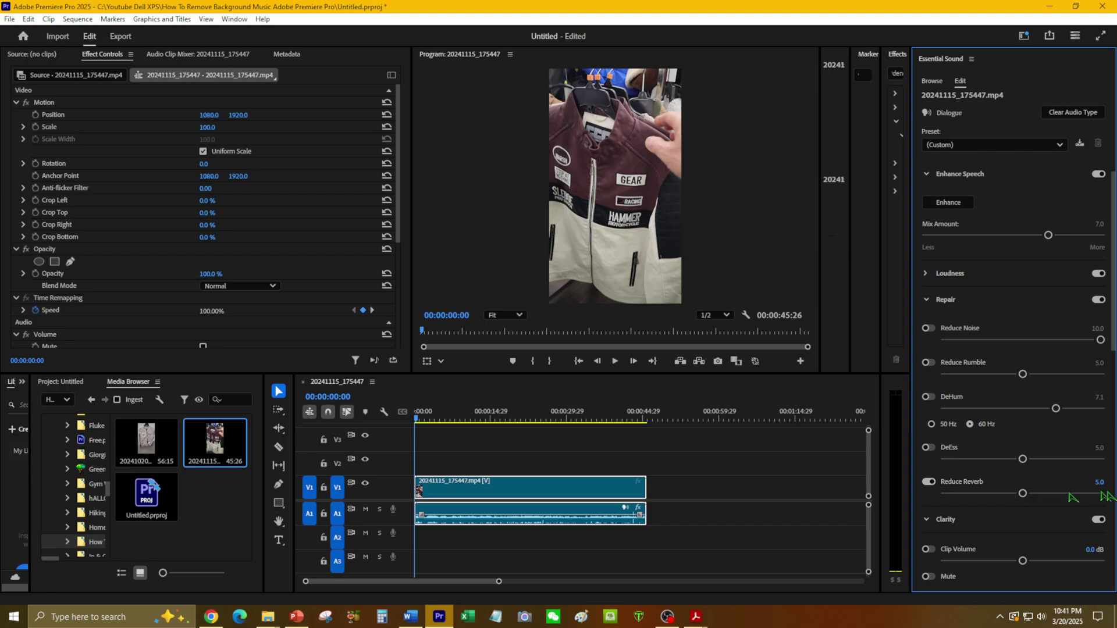
pyautogui.click(615, 361)
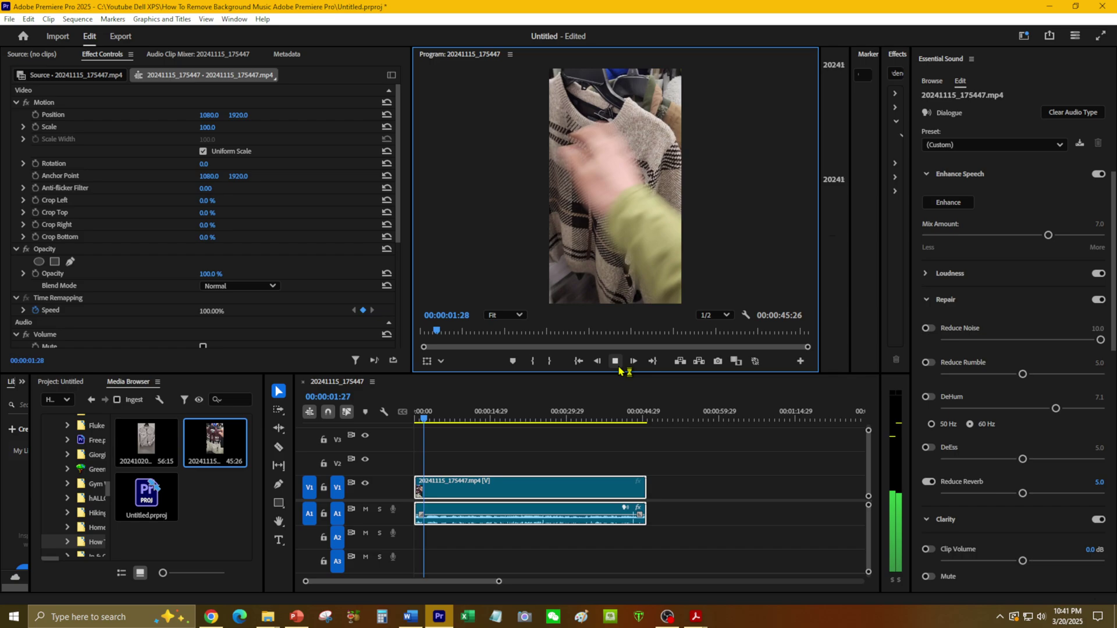
pyautogui.click(615, 362)
pyautogui.moveTo(1022, 493); pyautogui.dragTo(1100, 493)
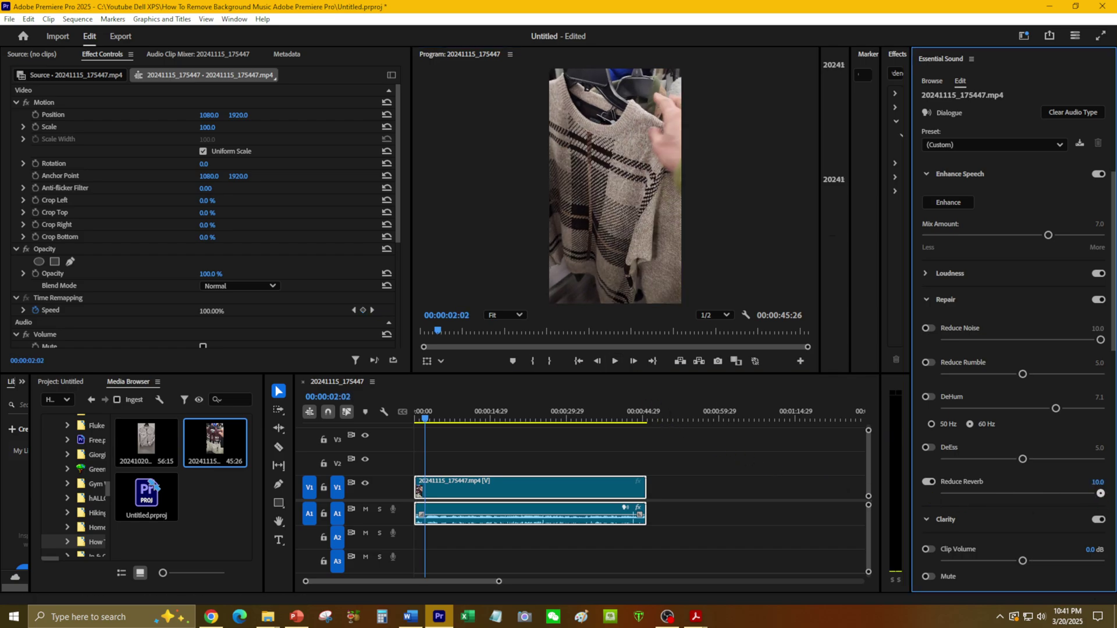
pyautogui.click(416, 416)
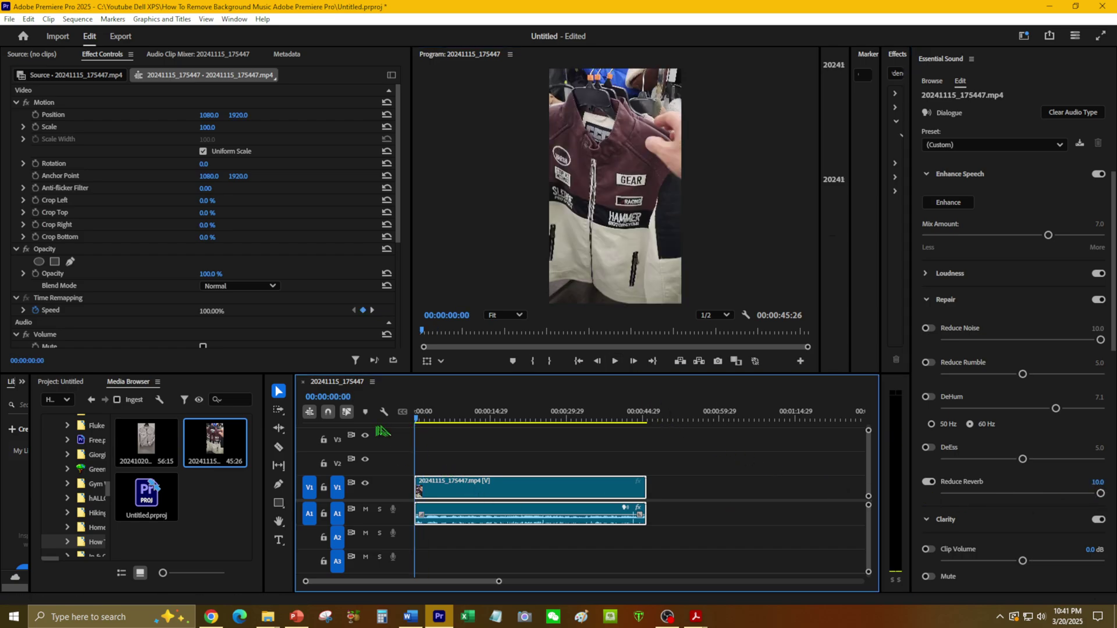
pyautogui.click(615, 361)
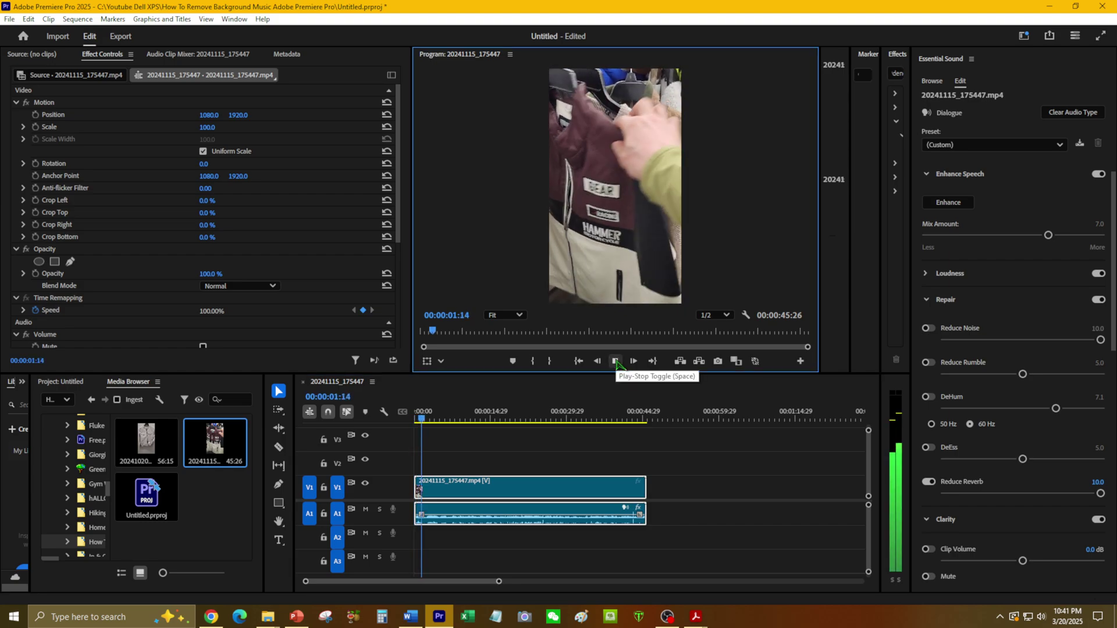
# Re-enable Reduce Noise at 10.0 alongside Reduce Reverb and preview from the start
pyautogui.click(615, 362)
pyautogui.click(416, 418)
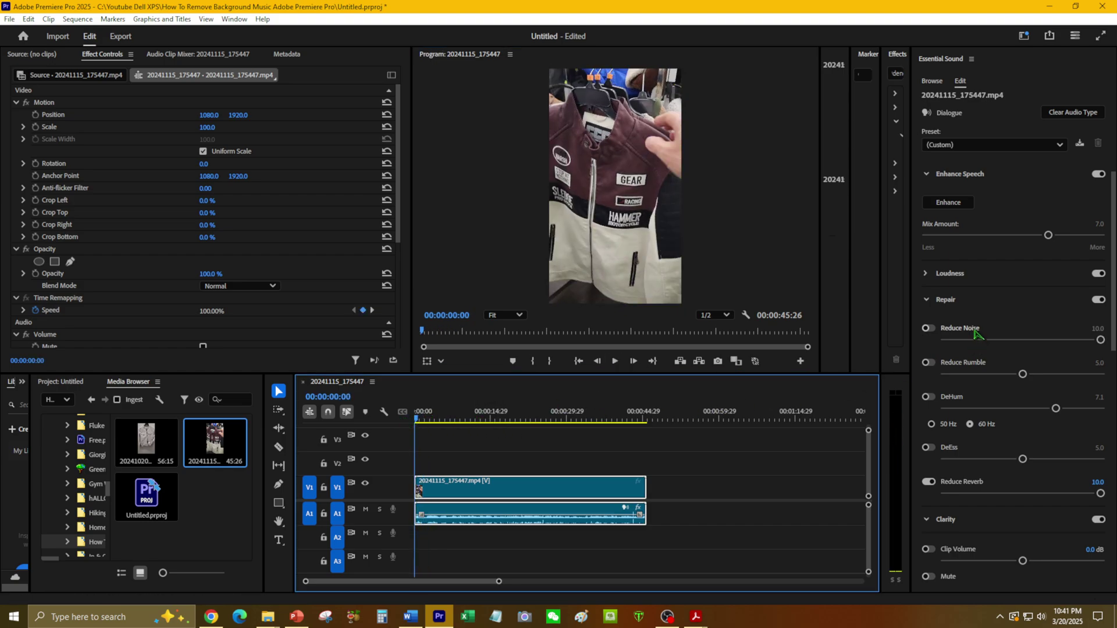
pyautogui.click(935, 330)
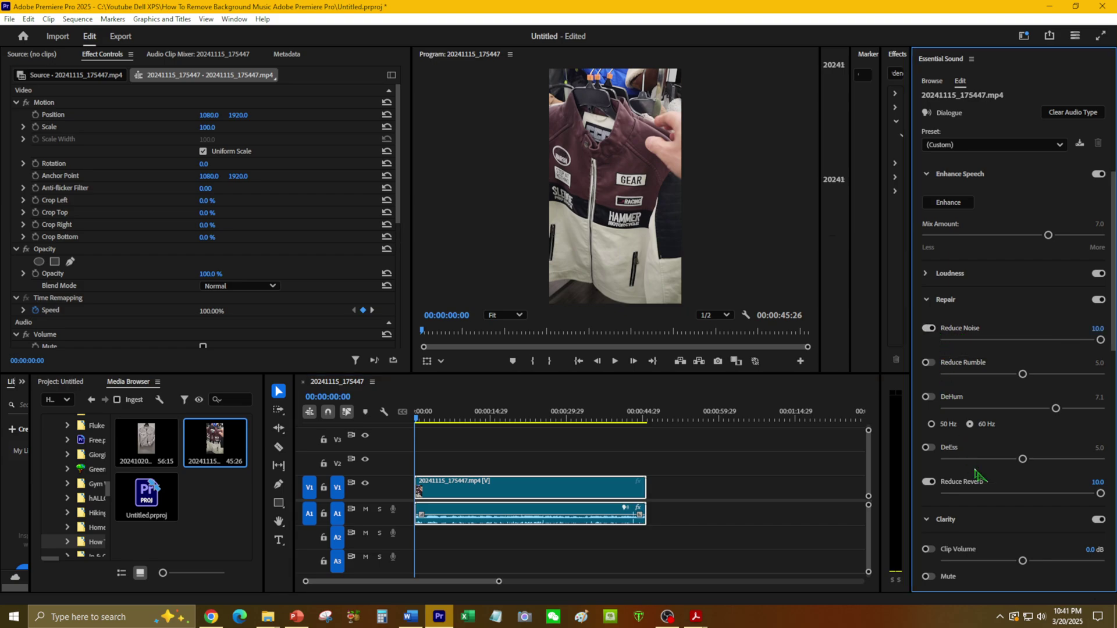
pyautogui.click(612, 364)
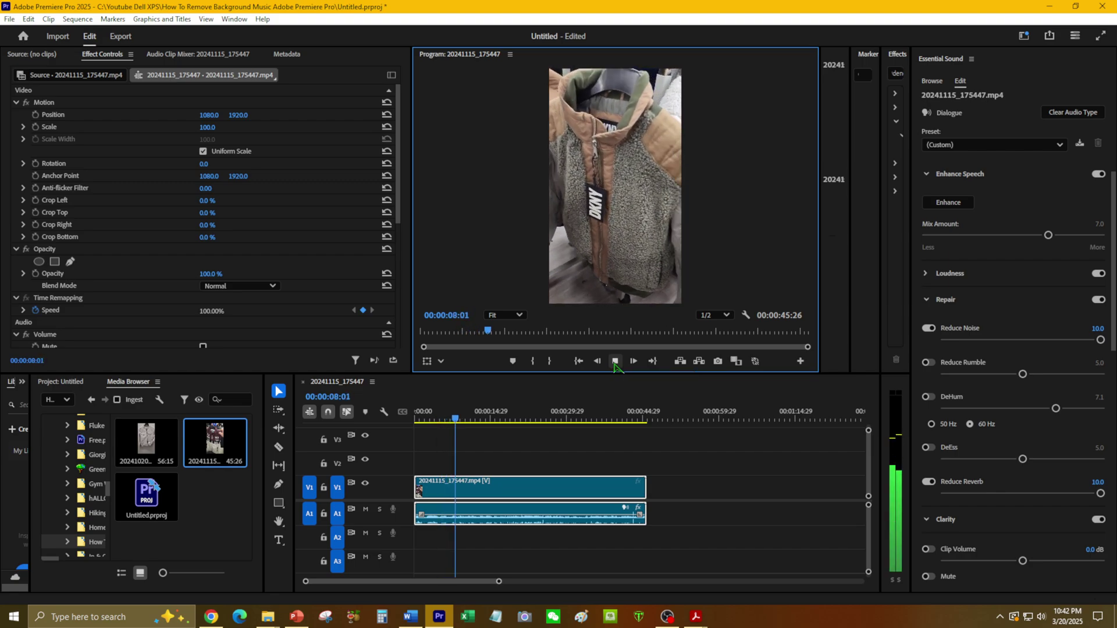
pyautogui.click(615, 362)
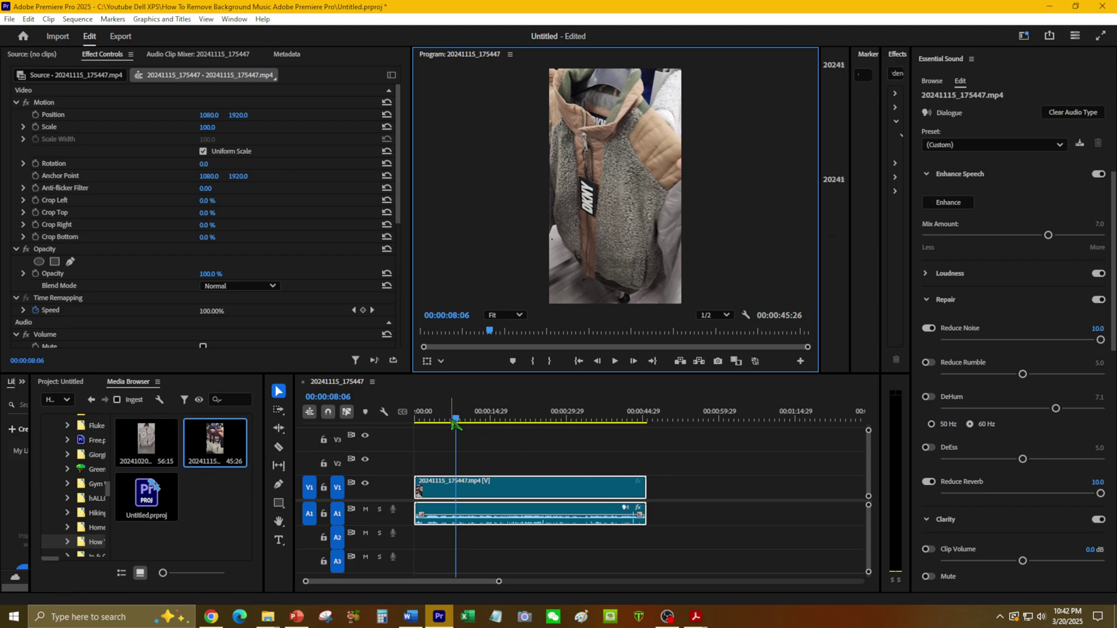
# Lower Reduce Noise to about 8.1 and Reduce Reverb to about 8.3
pyautogui.moveTo(459, 423); pyautogui.dragTo(453, 421)
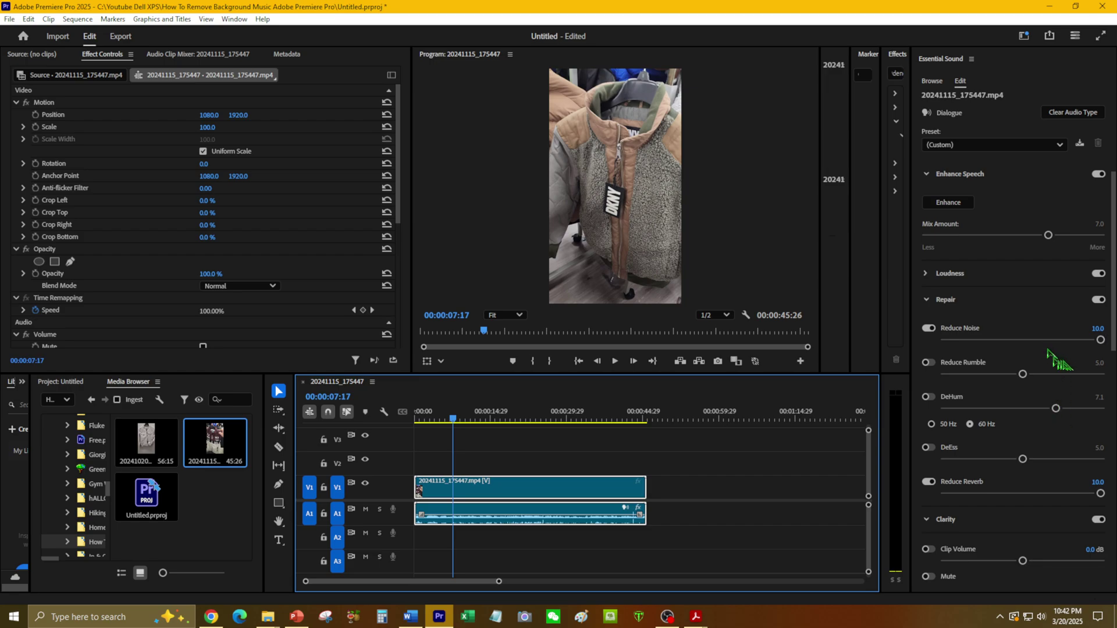
pyautogui.click(1067, 340)
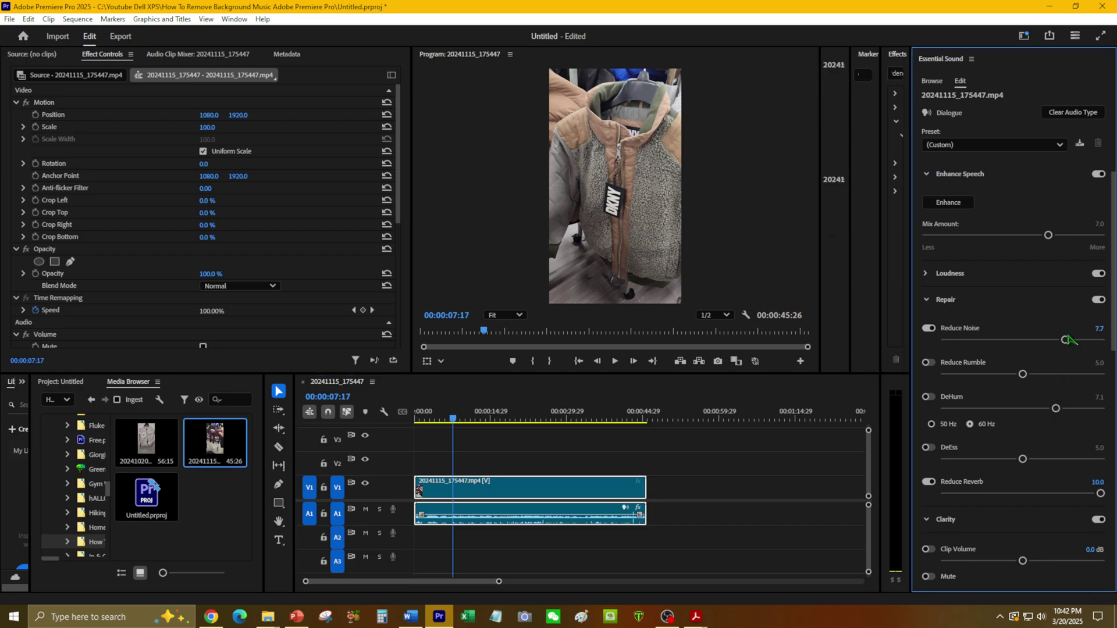
pyautogui.click(1066, 341)
pyautogui.moveTo(1101, 493); pyautogui.dragTo(1080, 494)
pyautogui.click(417, 418)
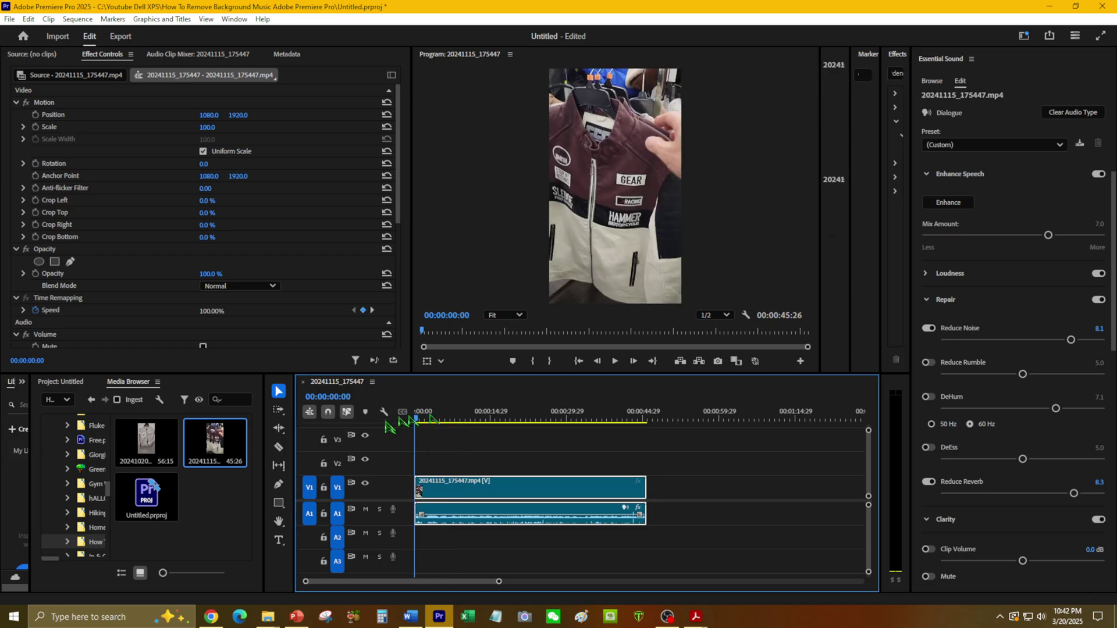
pyautogui.click(615, 361)
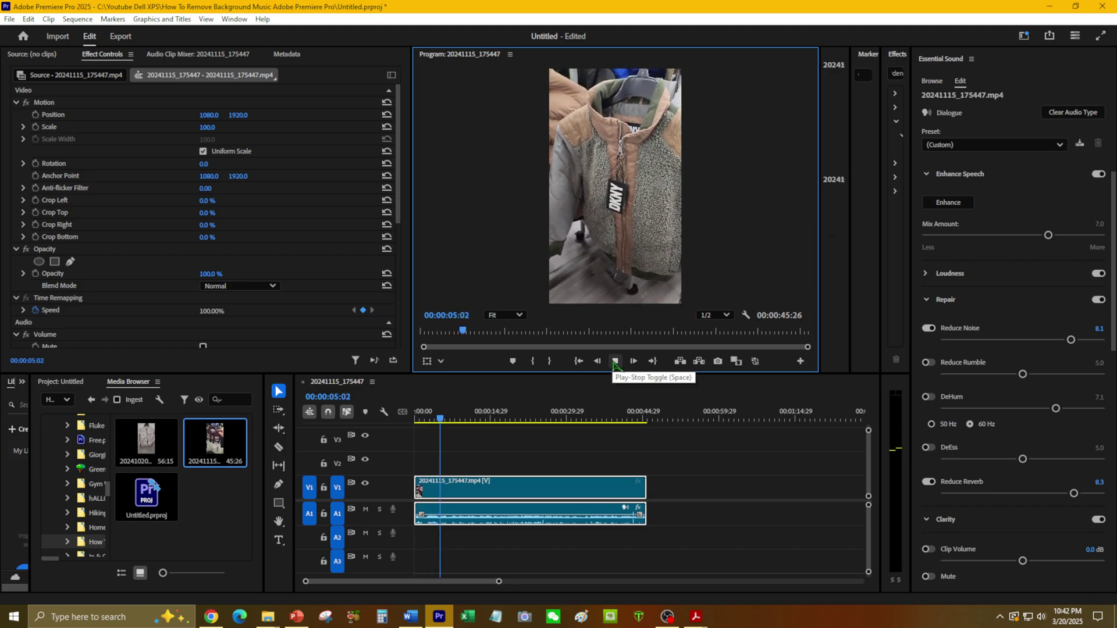
pyautogui.click(615, 362)
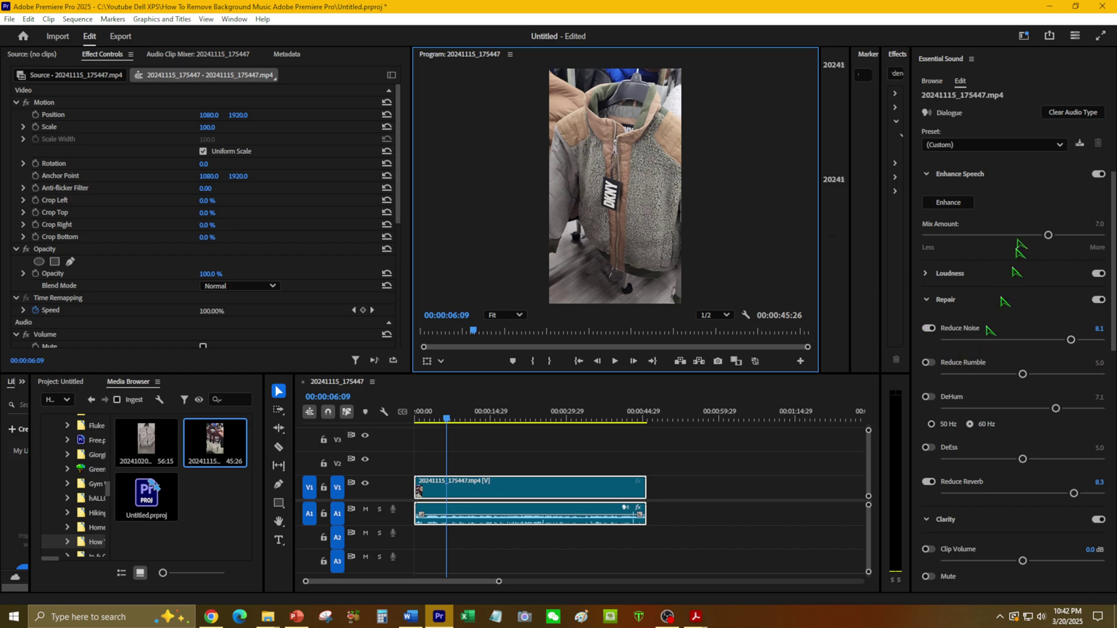
# Toggle Reduce Noise and Reduce Reverb off, then re-enable both at 5.0
pyautogui.click(927, 330)
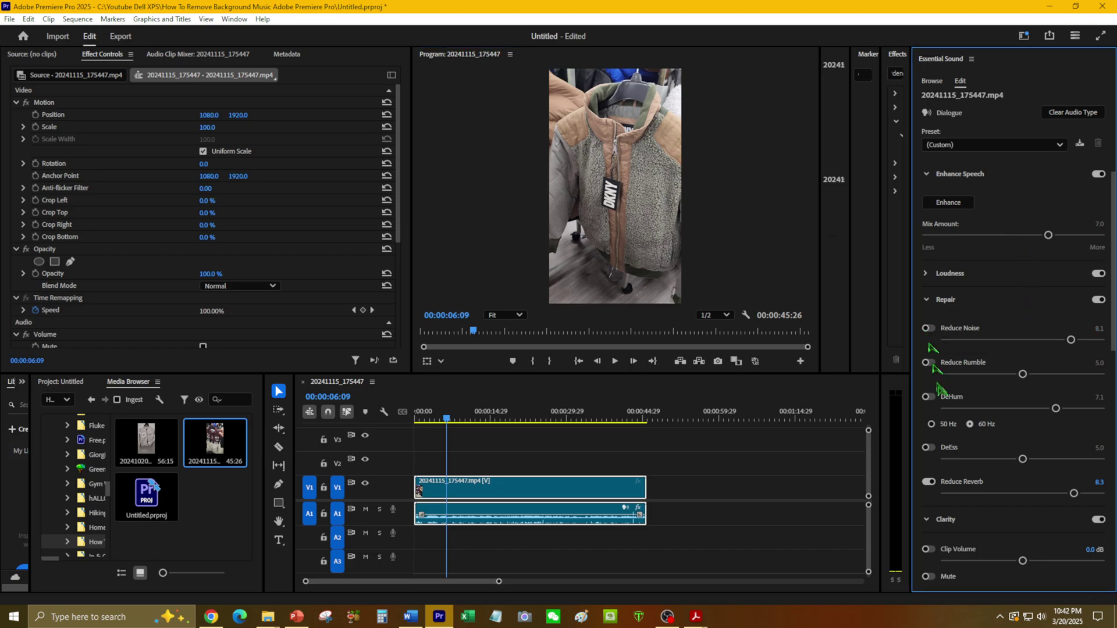
pyautogui.click(929, 481)
pyautogui.click(1019, 341)
pyautogui.moveTo(1019, 340); pyautogui.dragTo(1023, 341)
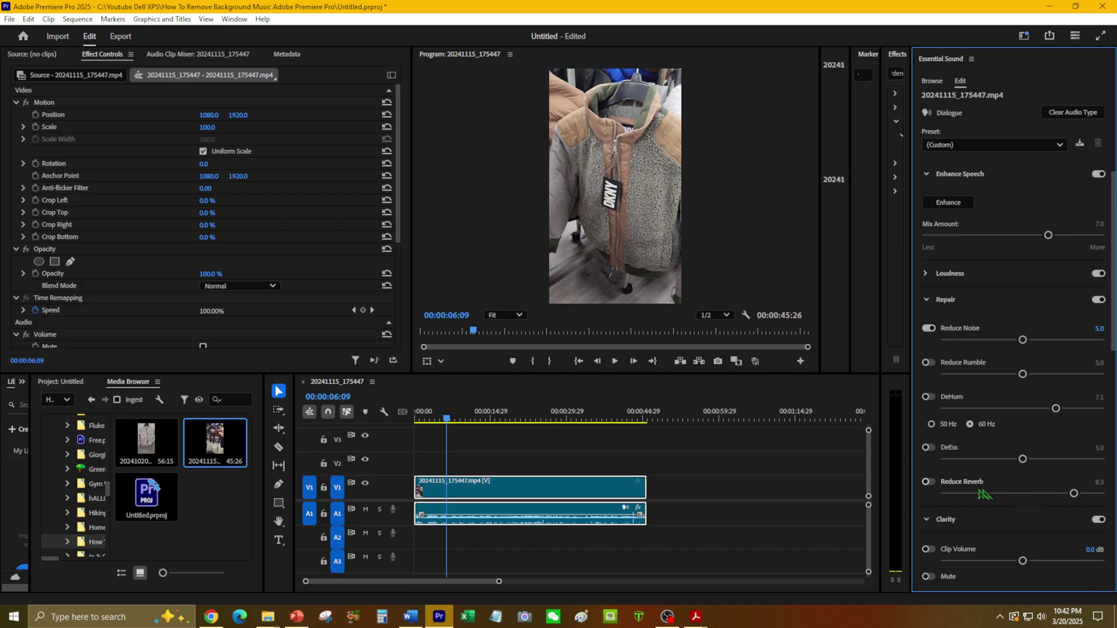
pyautogui.click(1030, 494)
pyautogui.moveTo(1029, 496); pyautogui.dragTo(1026, 496)
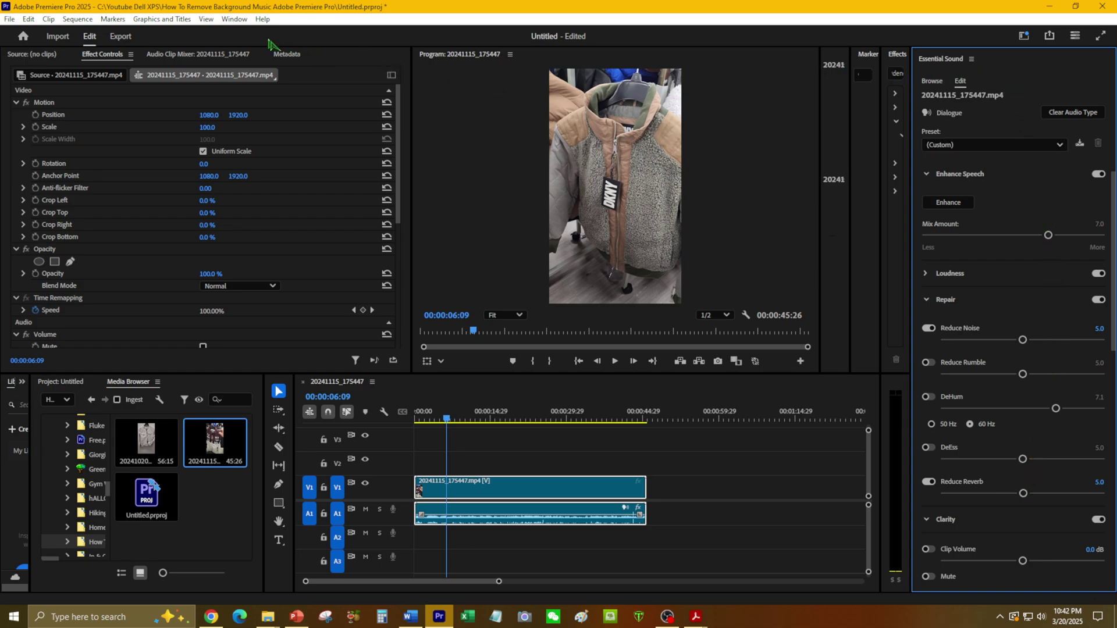
pyautogui.click(900, 55)
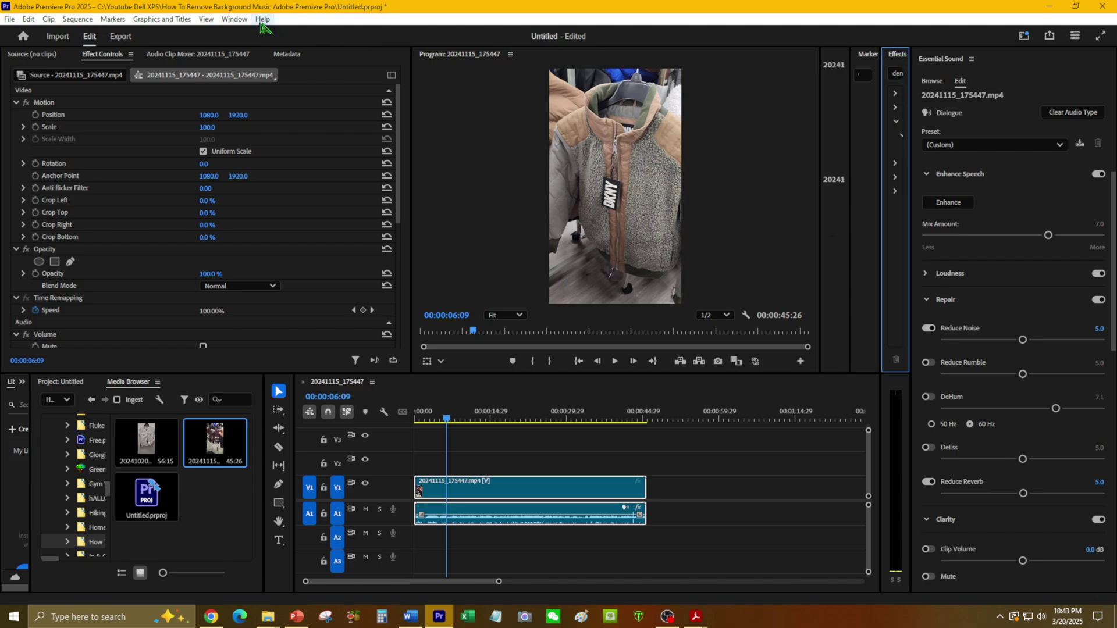
# Switch to the Effects workspace layout from the Window menu
pyautogui.click(234, 19)
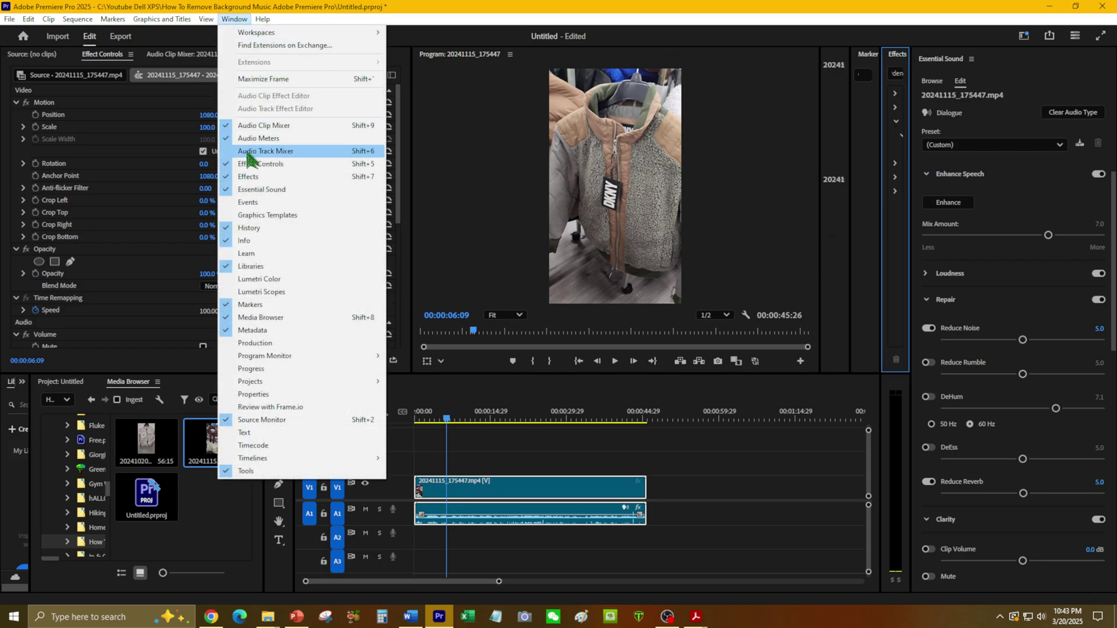
pyautogui.moveTo(250, 34)
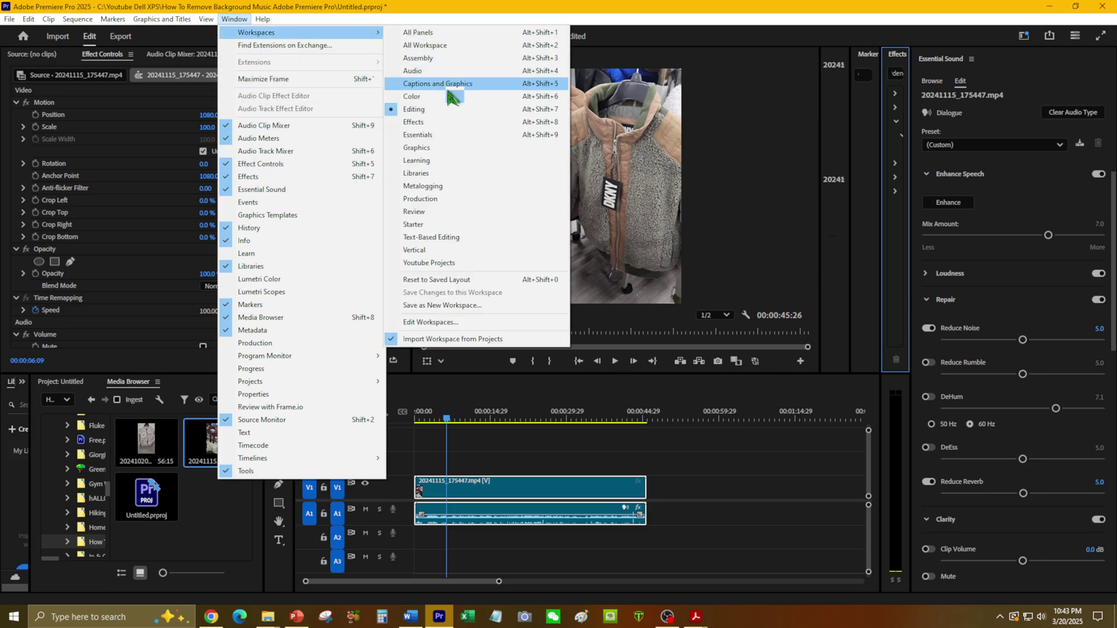
pyautogui.click(443, 123)
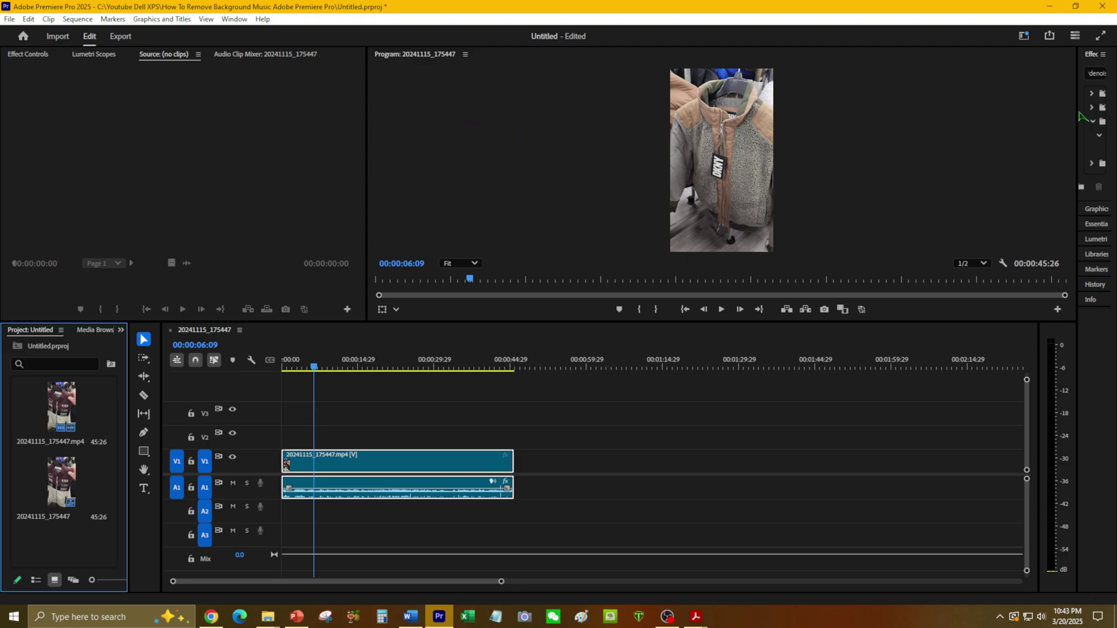
# Widen the Effects panel, search 'denoise', and apply DeNoise to the A1 clip
pyautogui.moveTo(1078, 116); pyautogui.dragTo(925, 116)
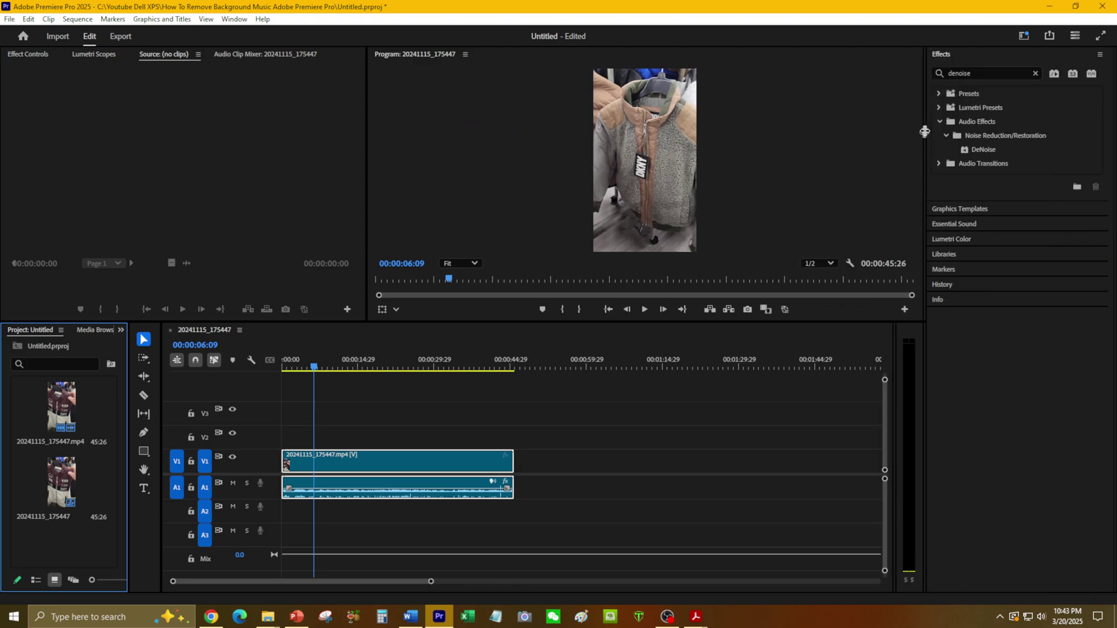
pyautogui.click(988, 74)
pyautogui.moveTo(987, 75); pyautogui.dragTo(944, 76)
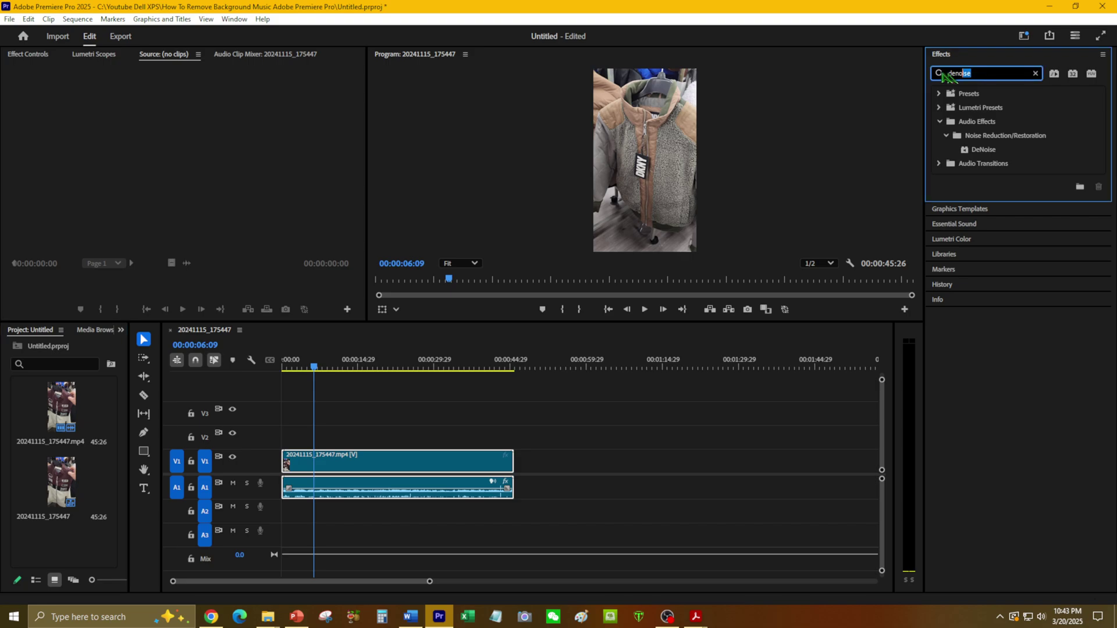
pyautogui.press('BackSpace')
pyautogui.press('BackSpace')
pyautogui.press('BackSpace')
pyautogui.press('BackSpace')
pyautogui.press('BackSpace')
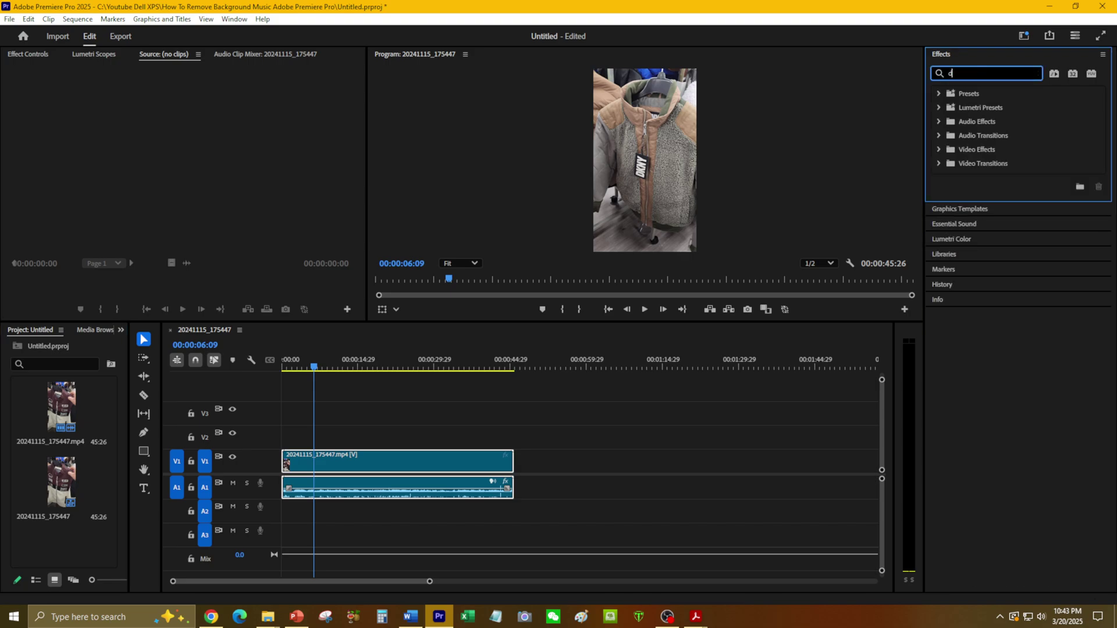
pyautogui.write('denoise')
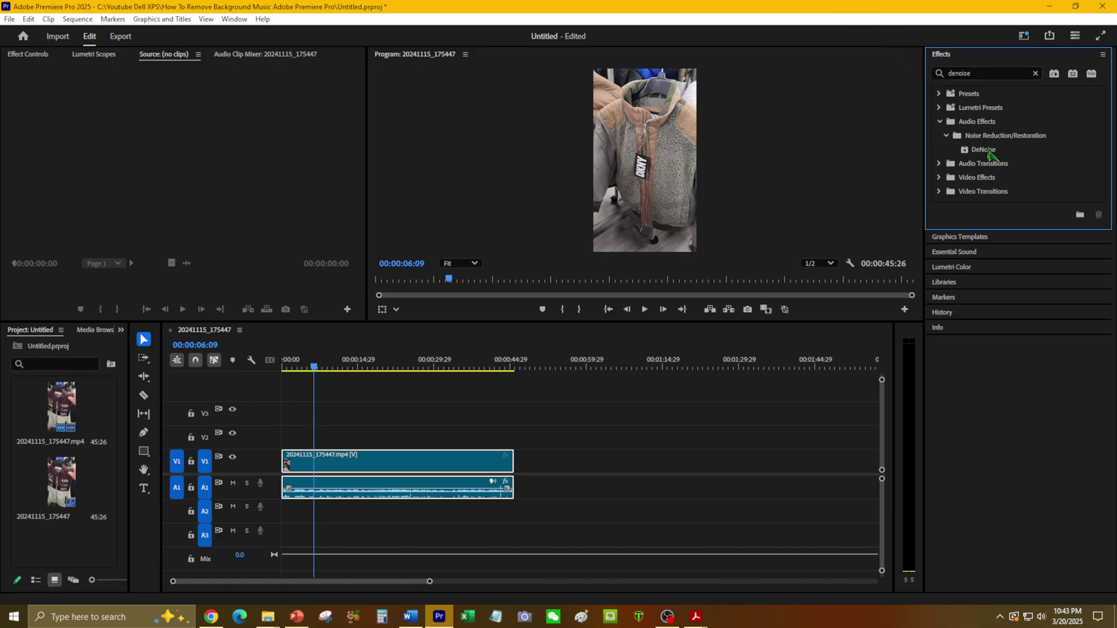
pyautogui.moveTo(983, 150); pyautogui.dragTo(327, 483)
# Play the sequence's opening seconds from the start to hear the denoised audio
pyautogui.moveTo(318, 368); pyautogui.dragTo(284, 366)
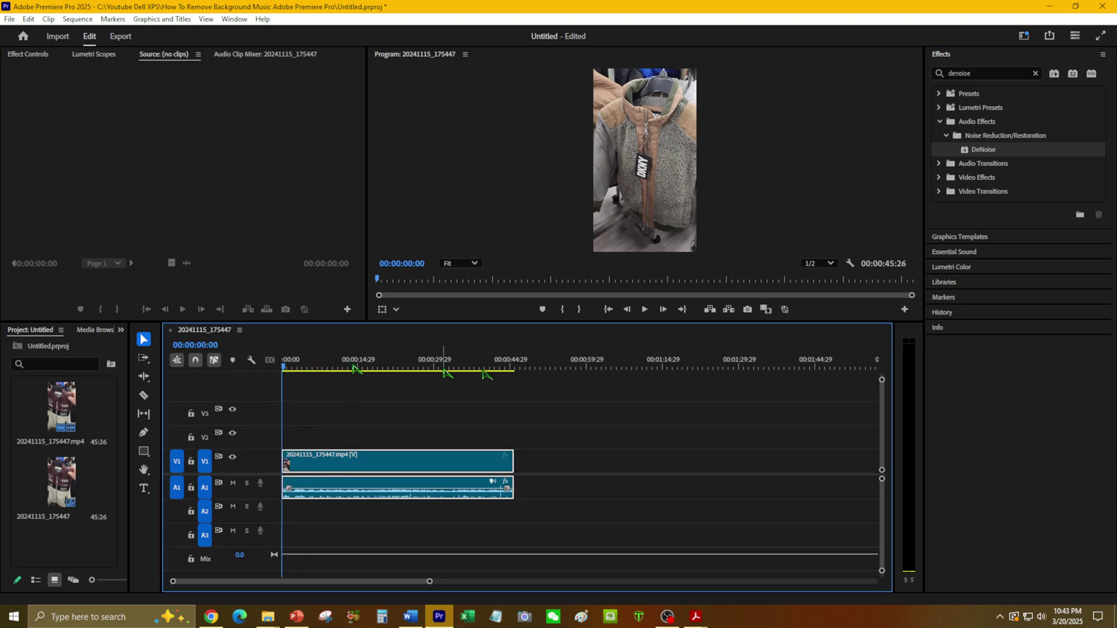
pyautogui.click(645, 310)
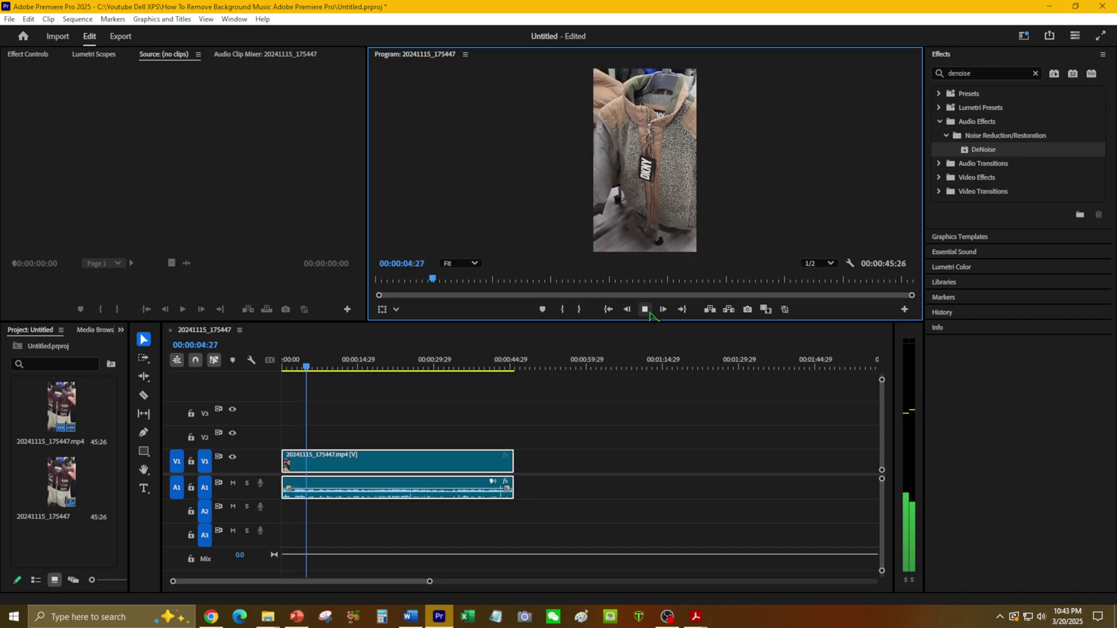
pyautogui.click(649, 313)
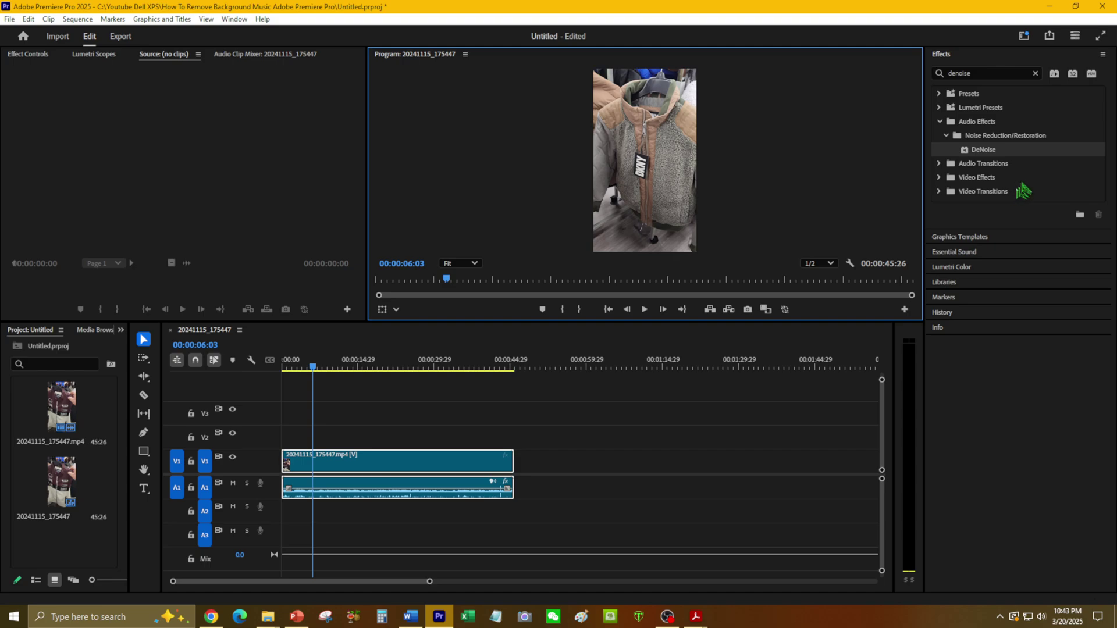
# Clear the Effects search, type 'dere', and pick DeReverb from the results
pyautogui.click(979, 71)
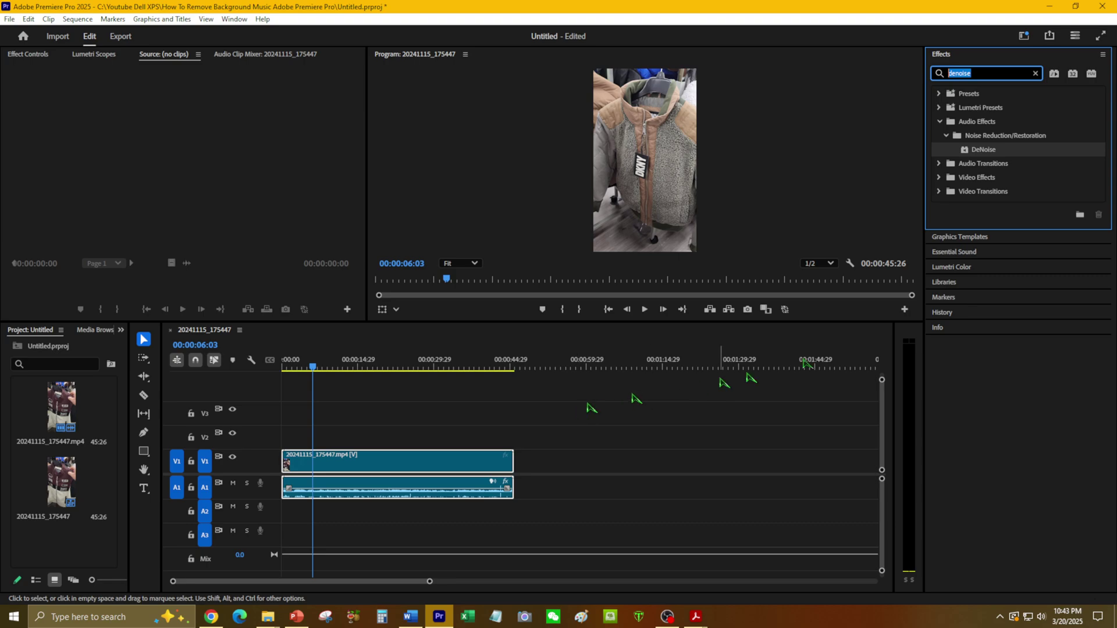
pyautogui.click(1036, 74)
pyautogui.click(630, 403)
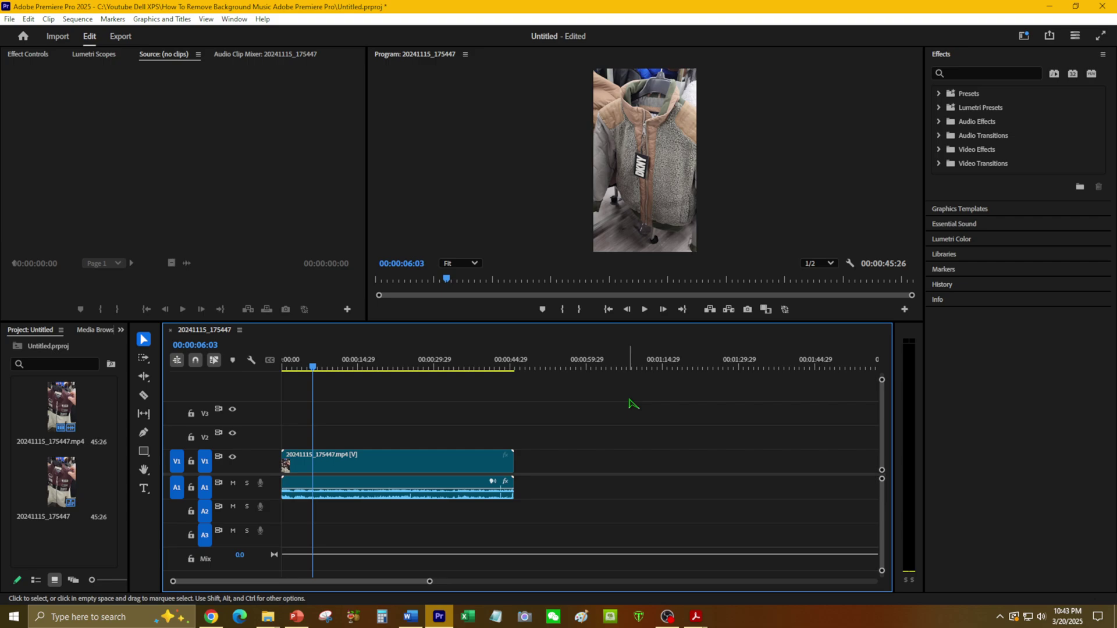
pyautogui.click(982, 71)
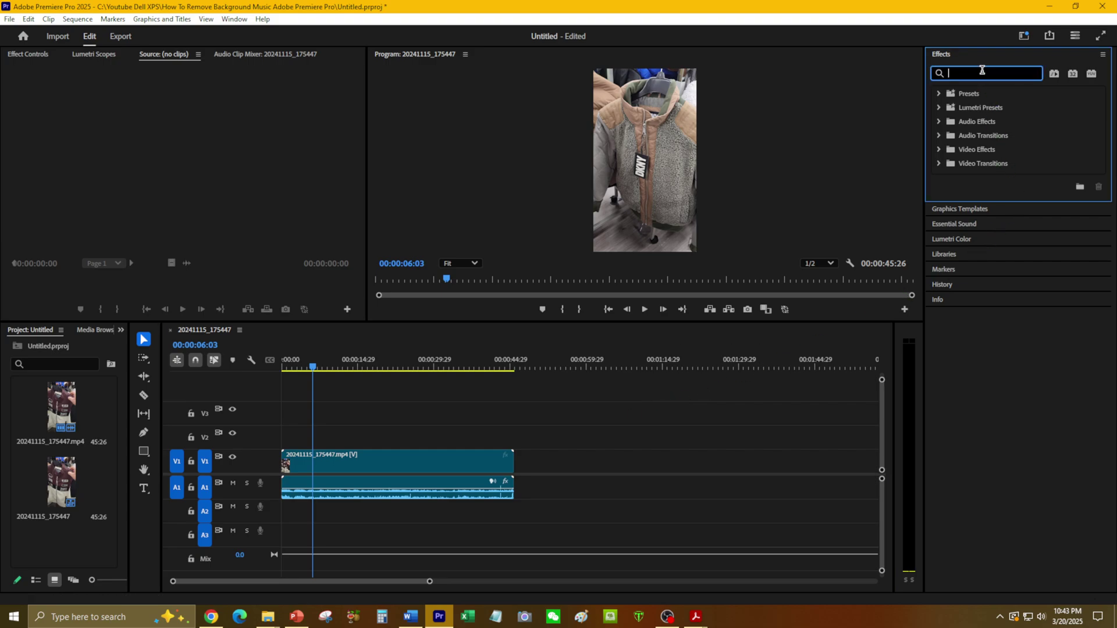
pyautogui.write('dereverb')
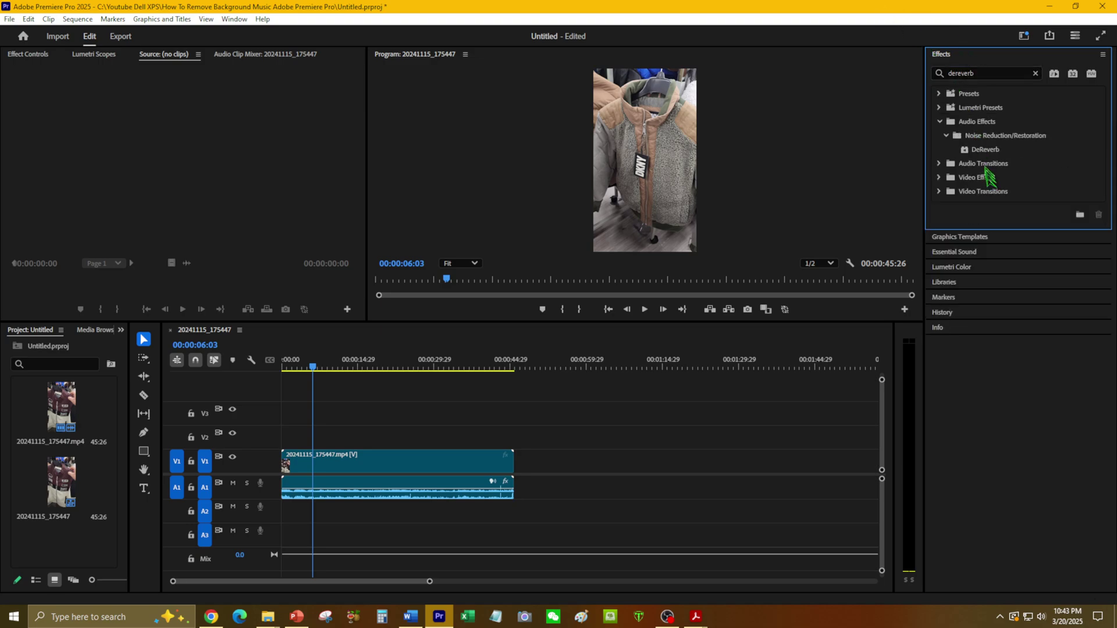
pyautogui.click(980, 150)
# Drag DeReverb onto the A1 clip's audio and return the playhead to the start
pyautogui.moveTo(329, 367); pyautogui.dragTo(280, 367)
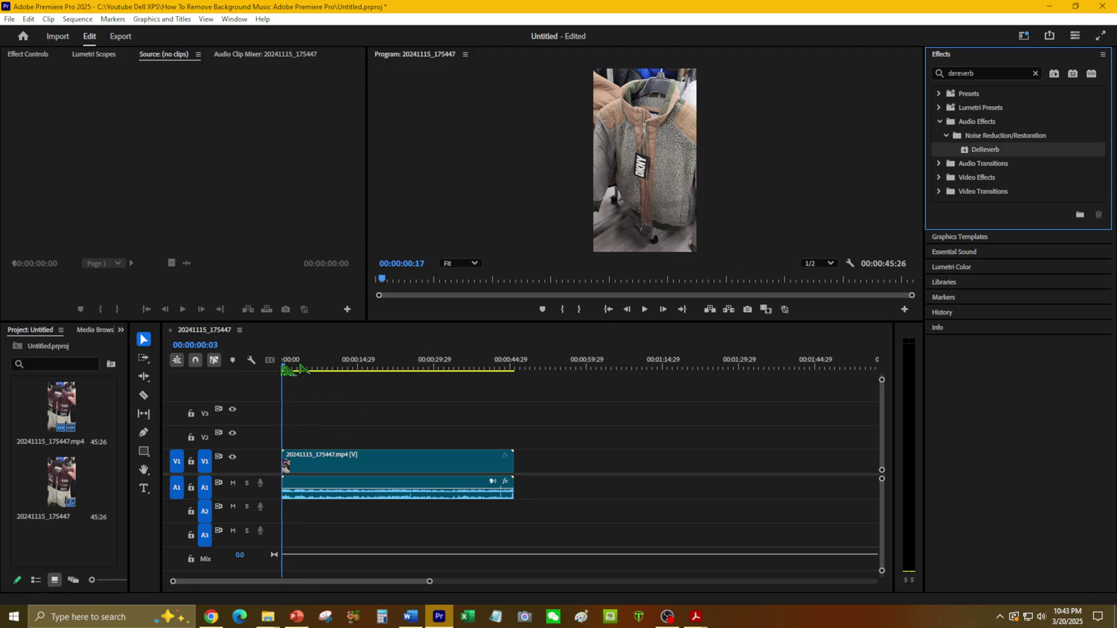
pyautogui.click(644, 309)
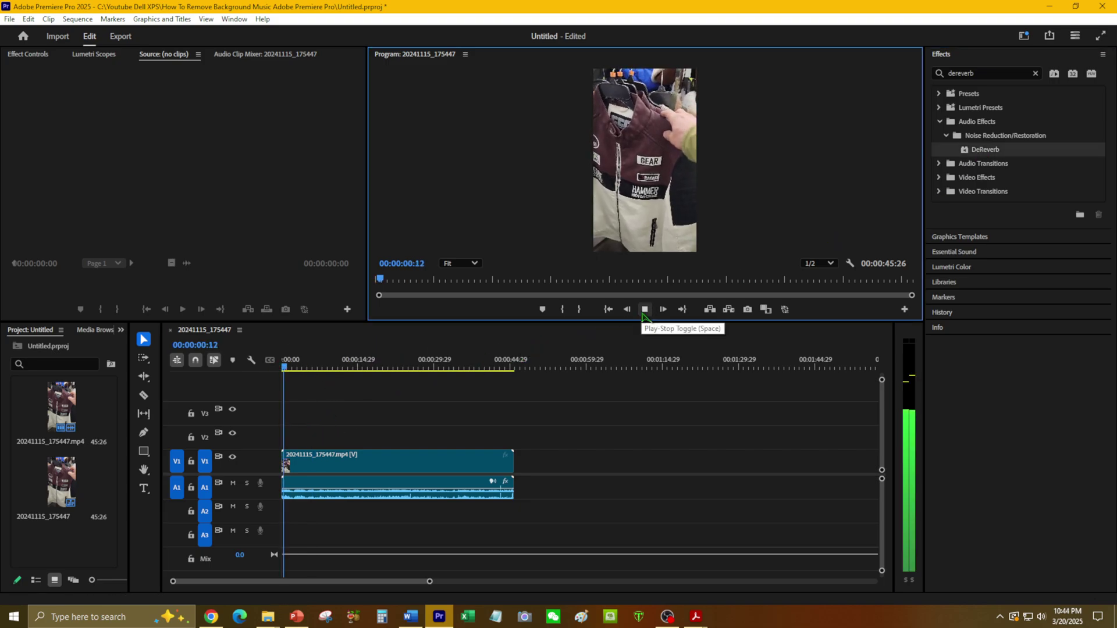
pyautogui.click(644, 310)
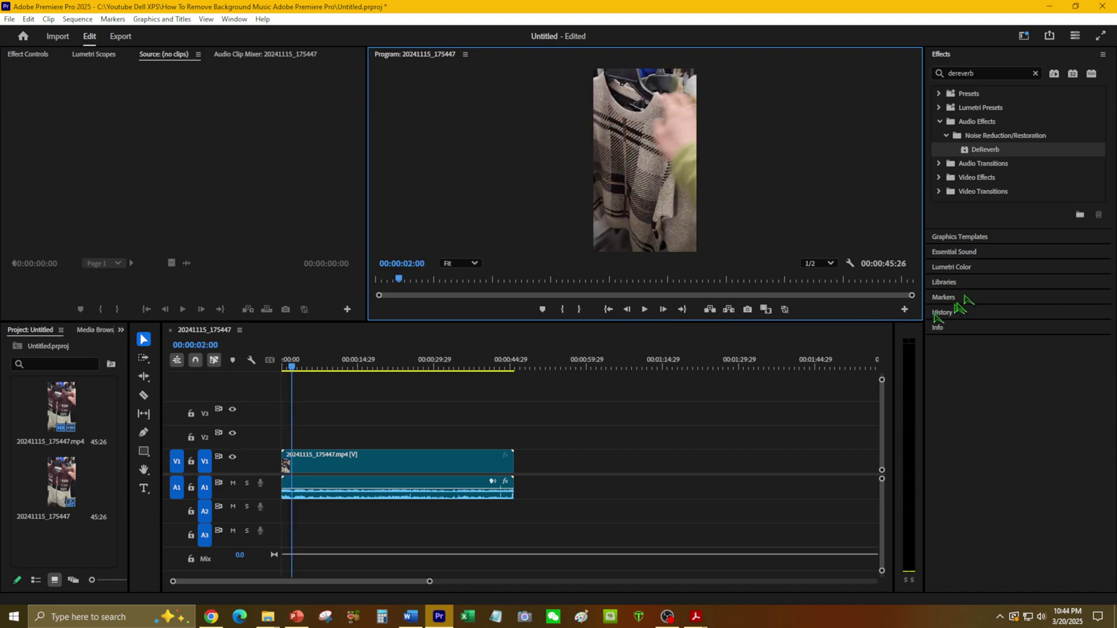
pyautogui.click(594, 418)
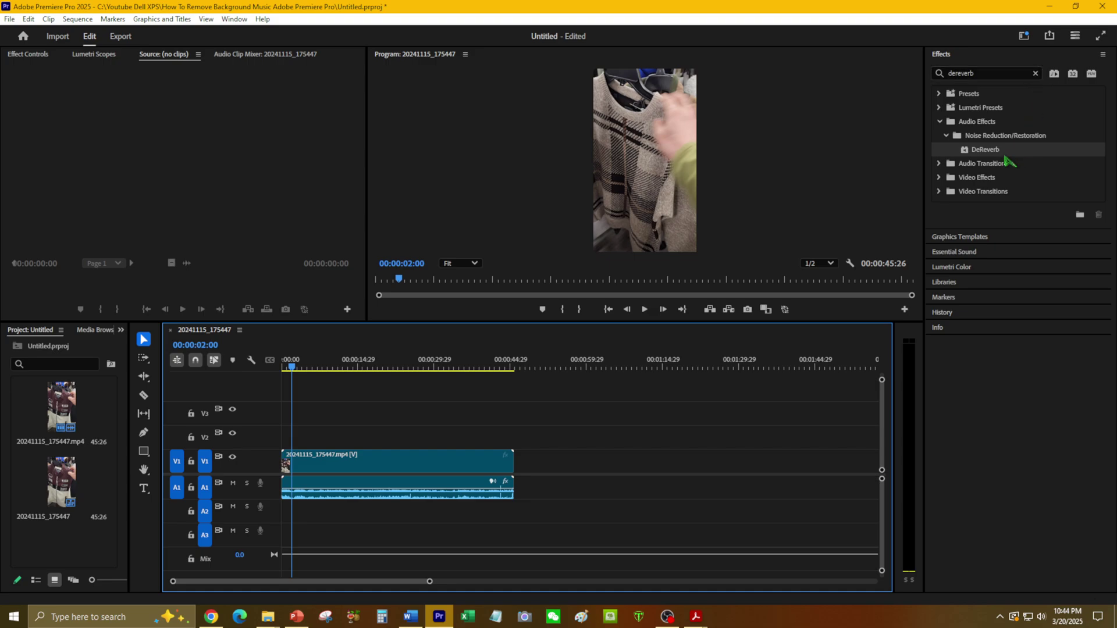
pyautogui.moveTo(990, 150); pyautogui.dragTo(386, 471)
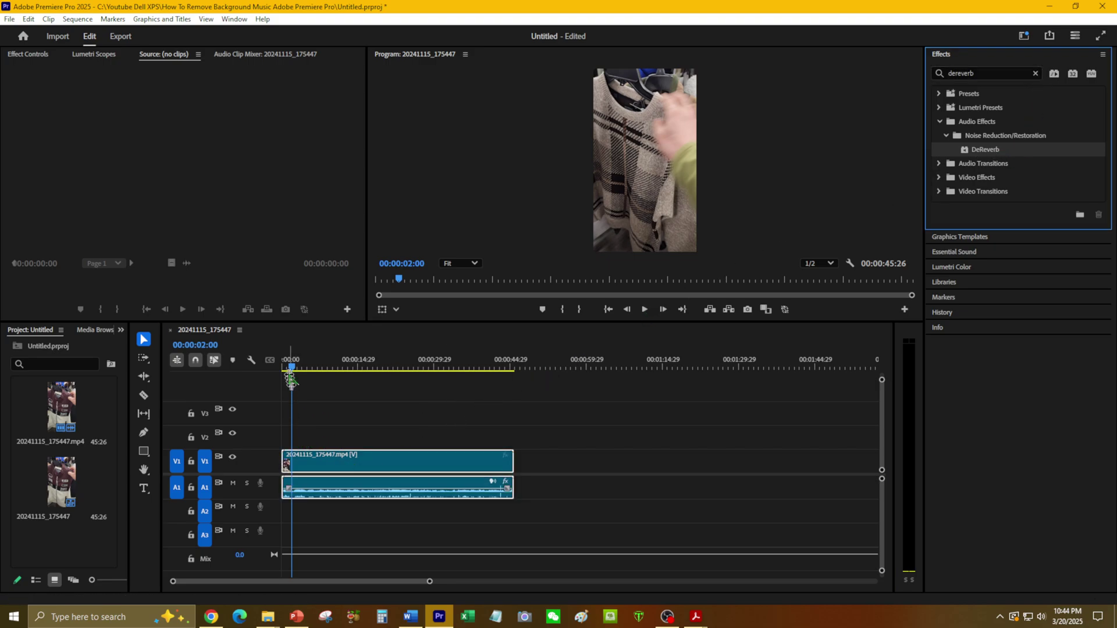
pyautogui.click(285, 369)
pyautogui.moveTo(285, 369); pyautogui.dragTo(281, 368)
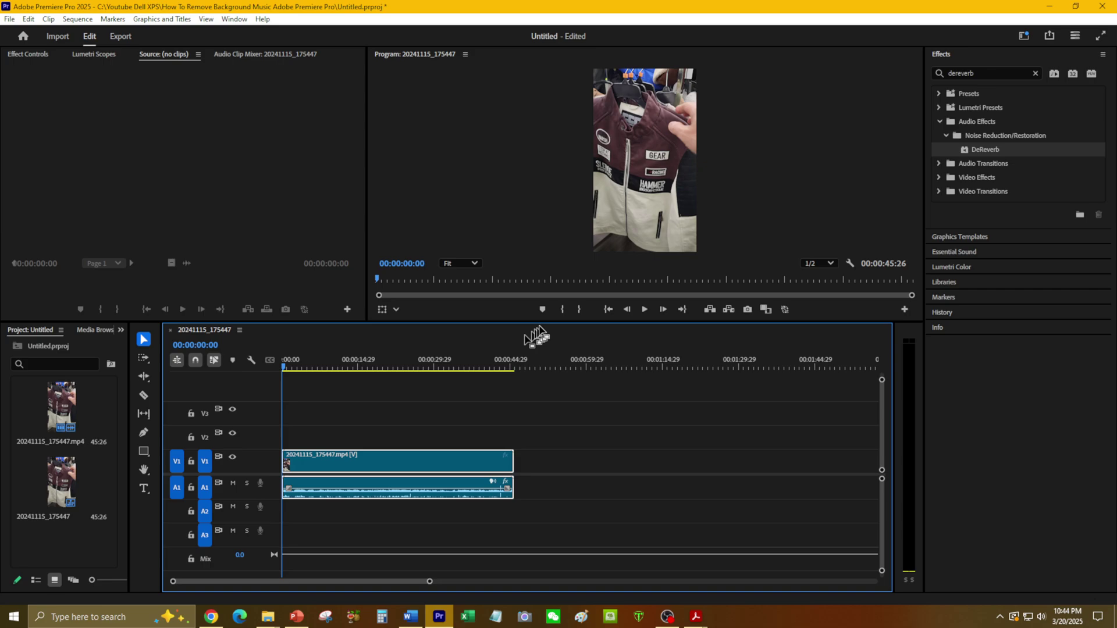
# Apply DeReverb to the A1 clip audio and play it back to 00:00:09:13 to check it
pyautogui.click(644, 310)
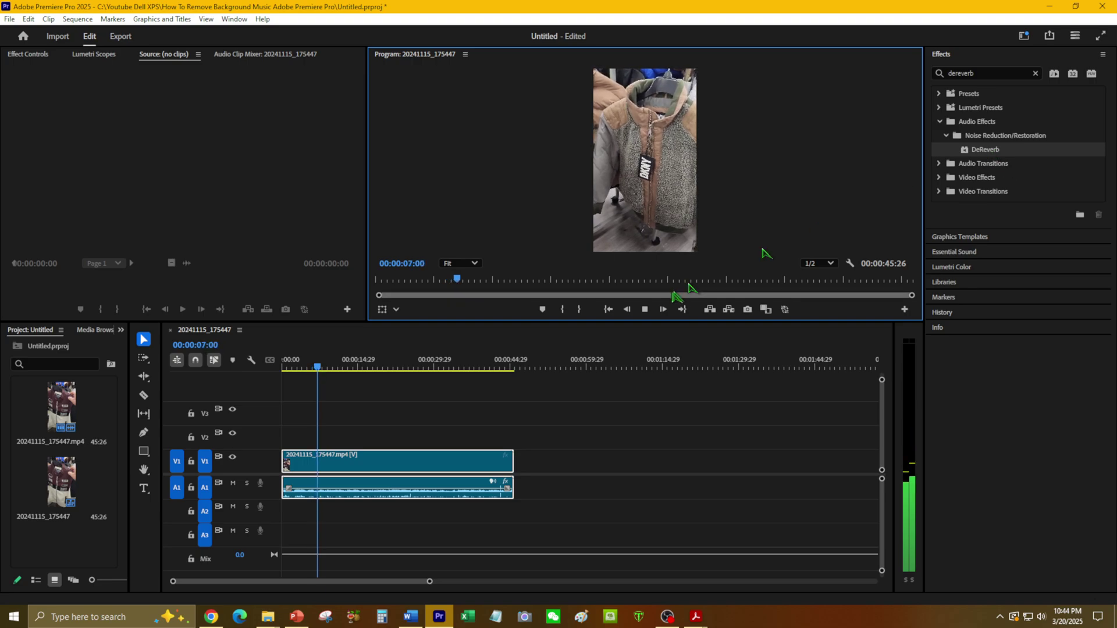
pyautogui.click(645, 310)
pyautogui.moveTo(992, 149); pyautogui.dragTo(402, 471)
pyautogui.click(645, 309)
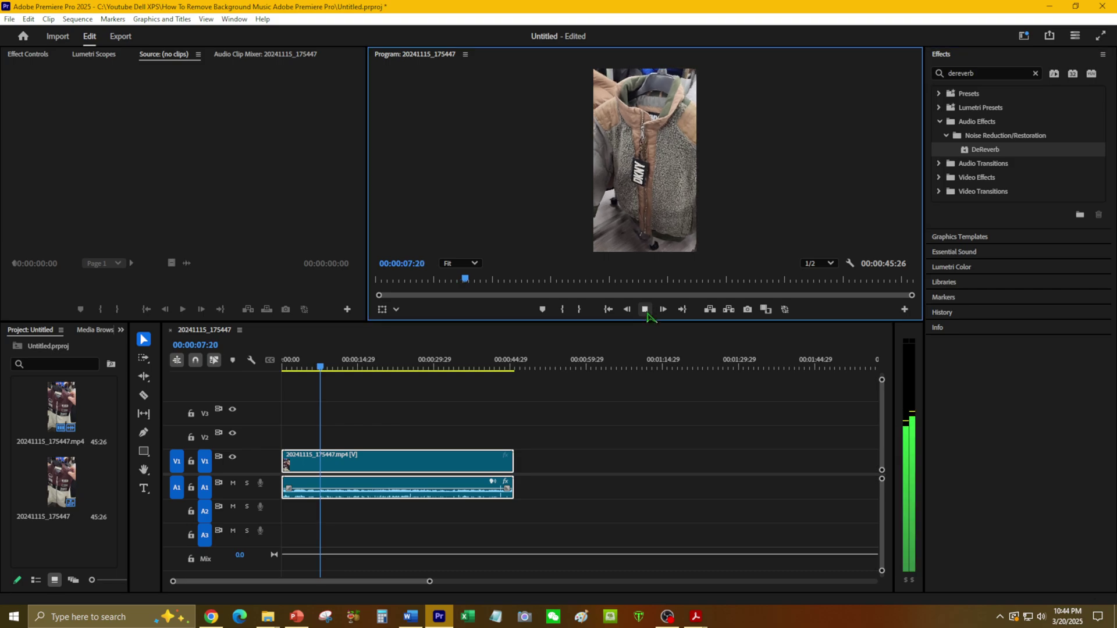
pyautogui.click(645, 310)
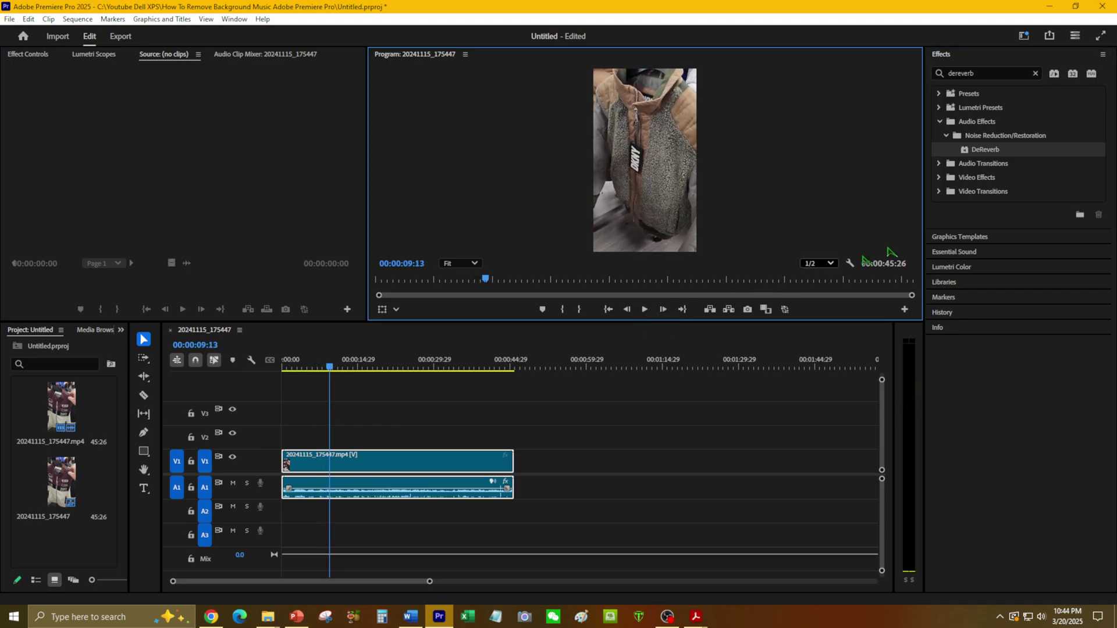
# Remove 'dereverb' from the Effects search box so every effect category is listed again
pyautogui.click(1035, 74)
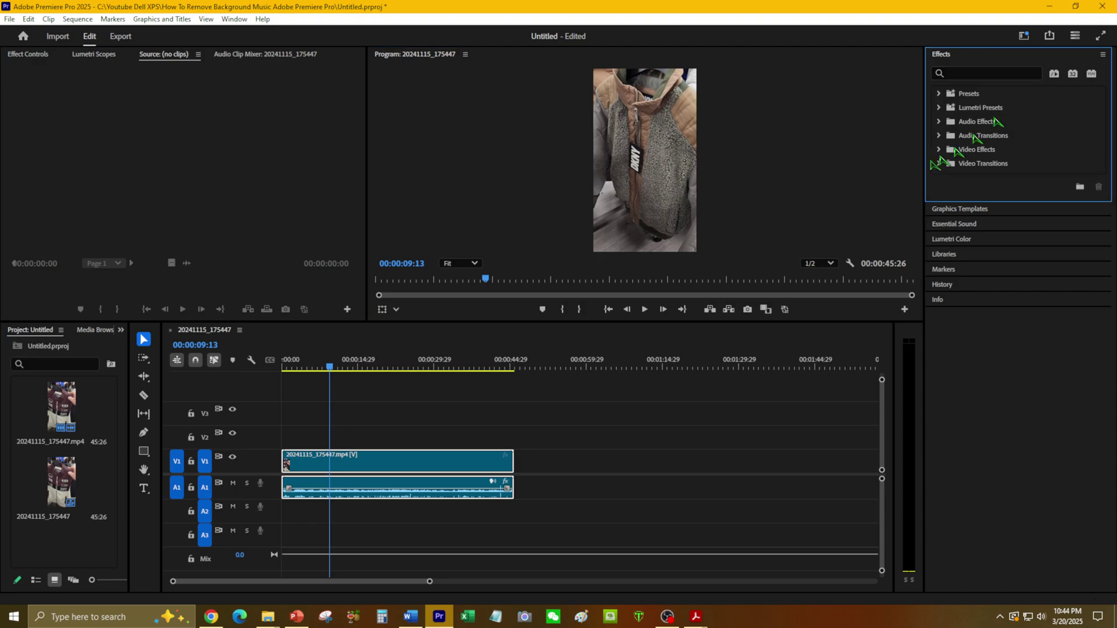